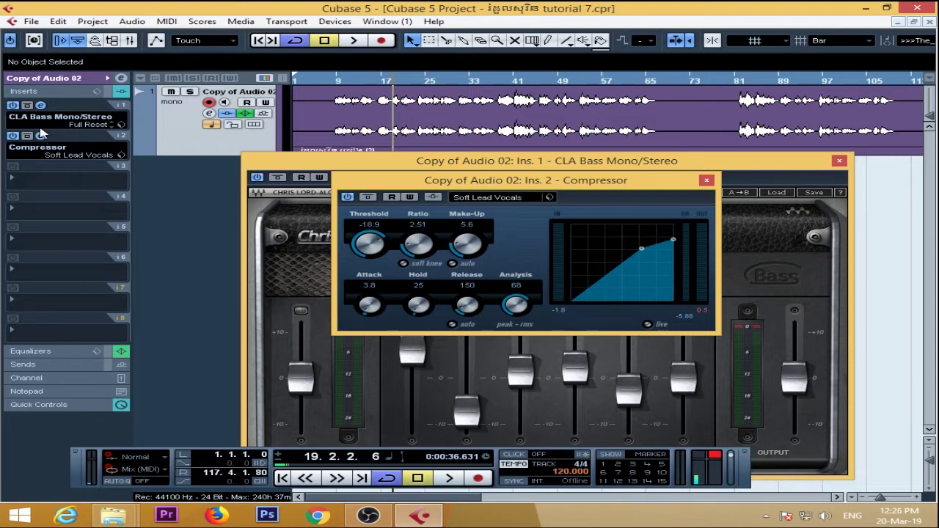
left_click(54, 124)
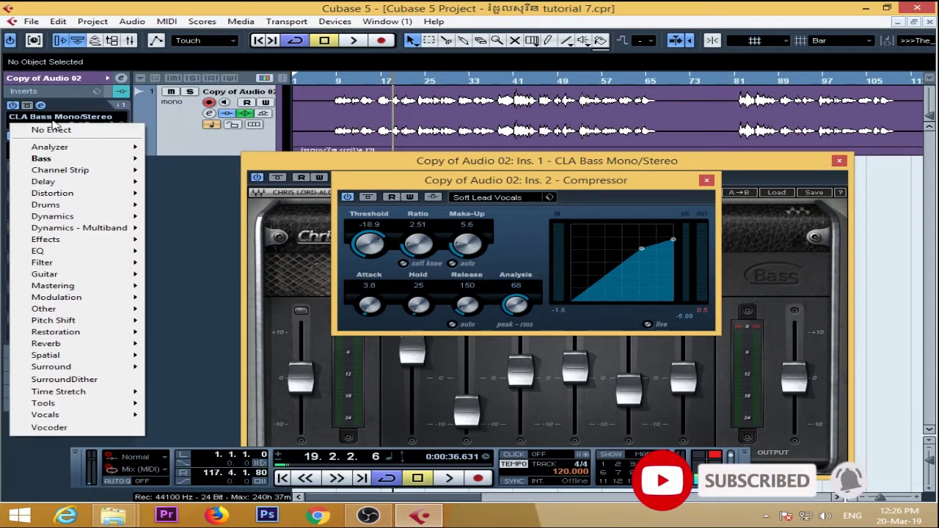
mouse_move(66, 165)
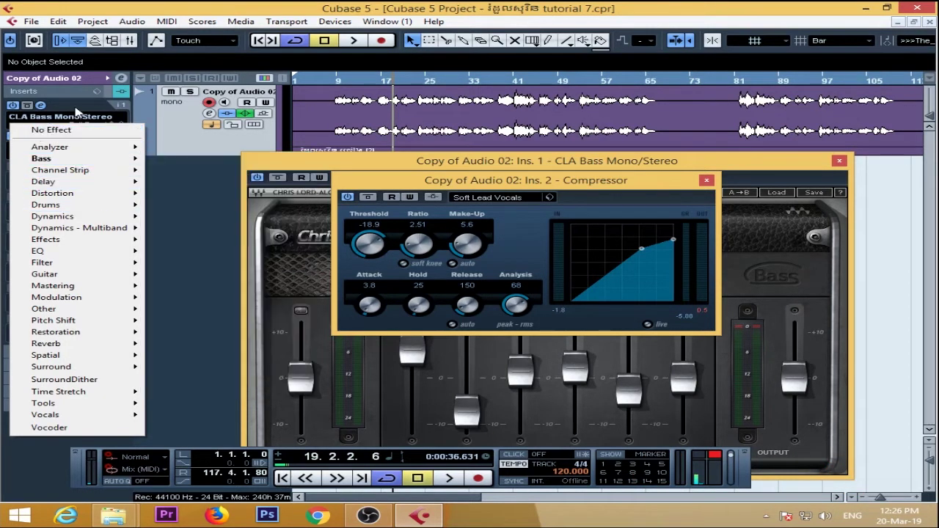
left_click(91, 92)
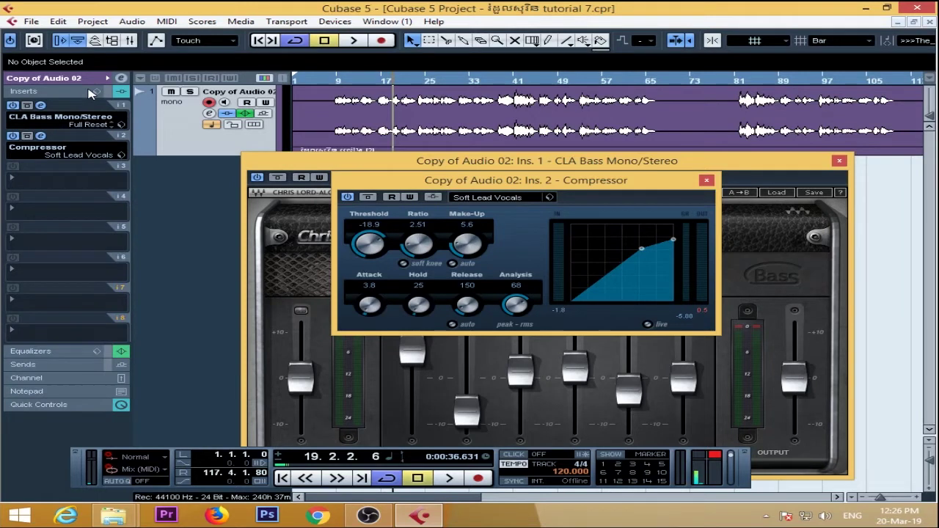
left_click(56, 149)
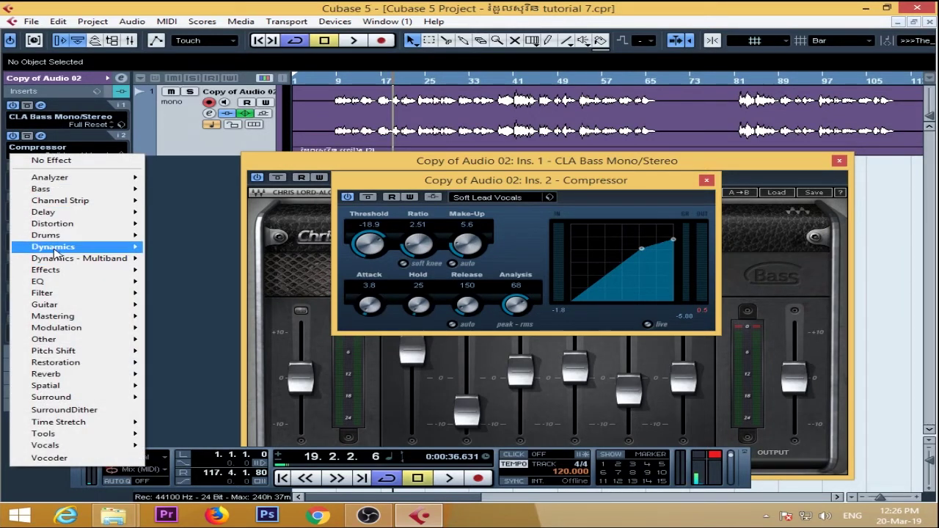
mouse_move(55, 250)
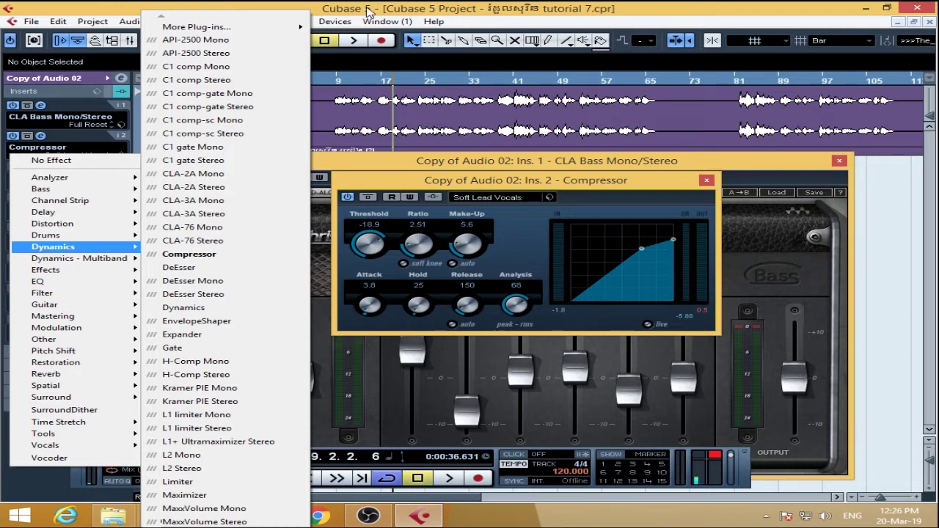
left_click(643, 10)
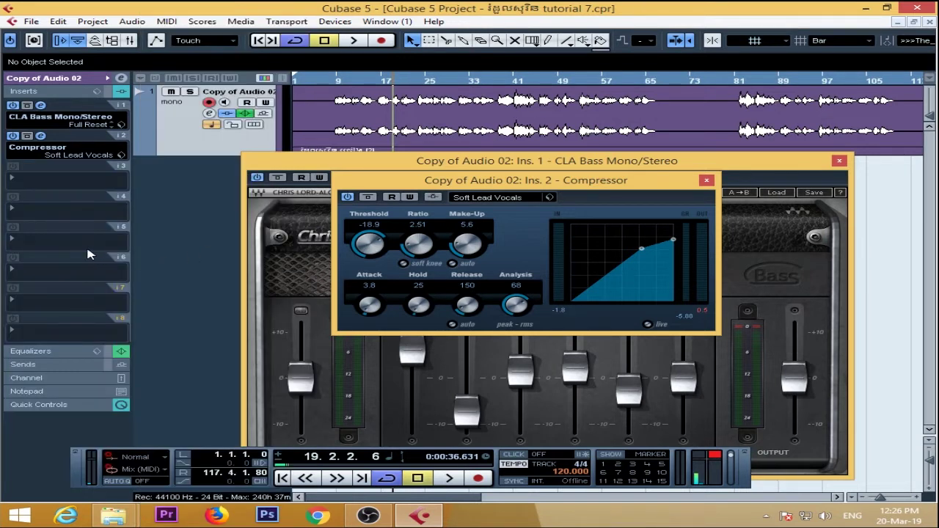
- Load the DeEsser Mono dynamics plug-in into the third insert slot of the Copy of Audio 02 track
left_click(49, 184)
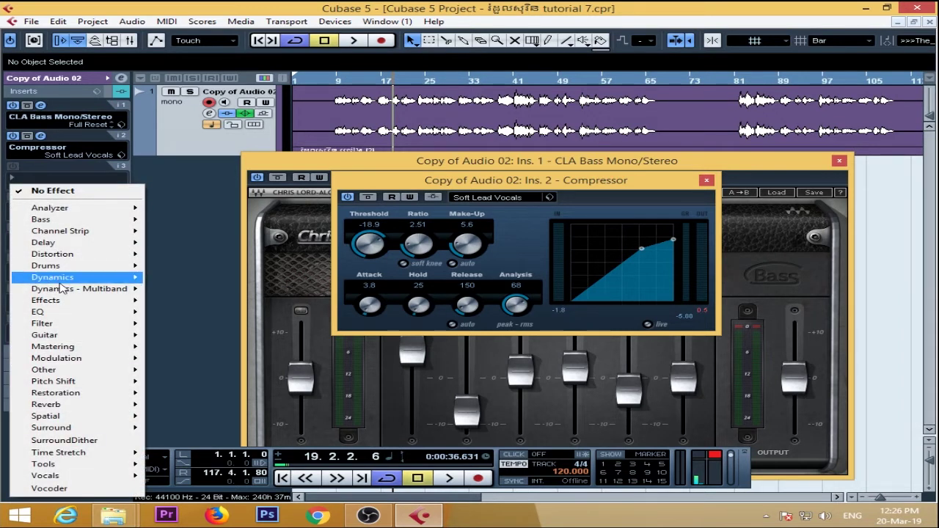
mouse_move(61, 283)
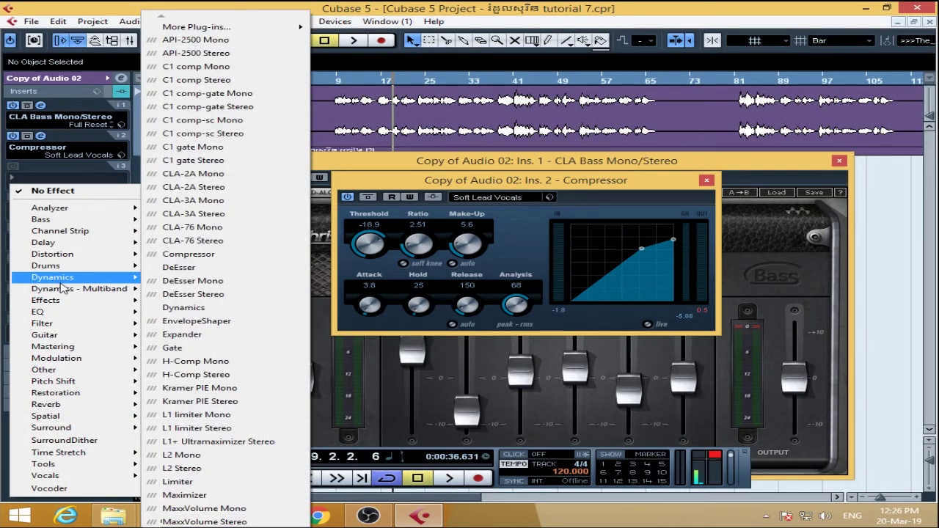
left_click(236, 290)
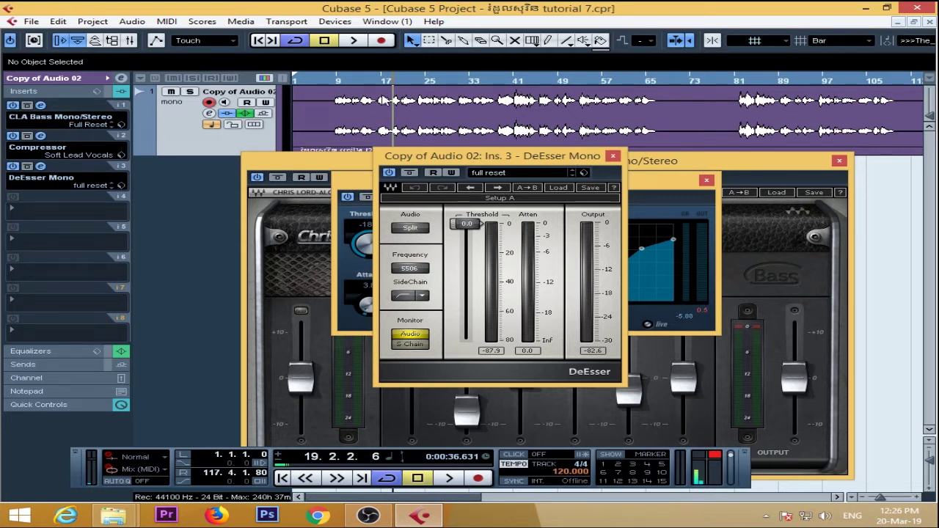
- Start playback from near the beginning of the track and bring up the DeEsser Mono window of insert 3
left_click(504, 176)
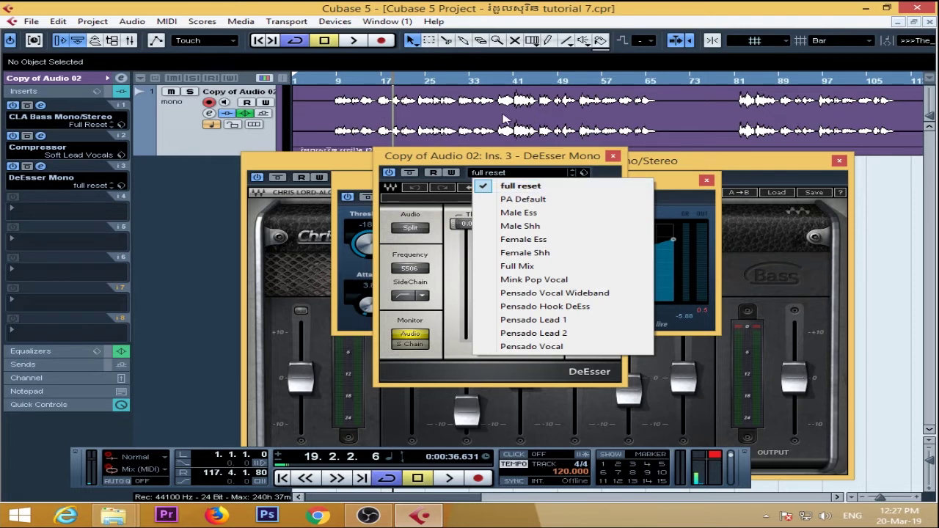
left_click(323, 82)
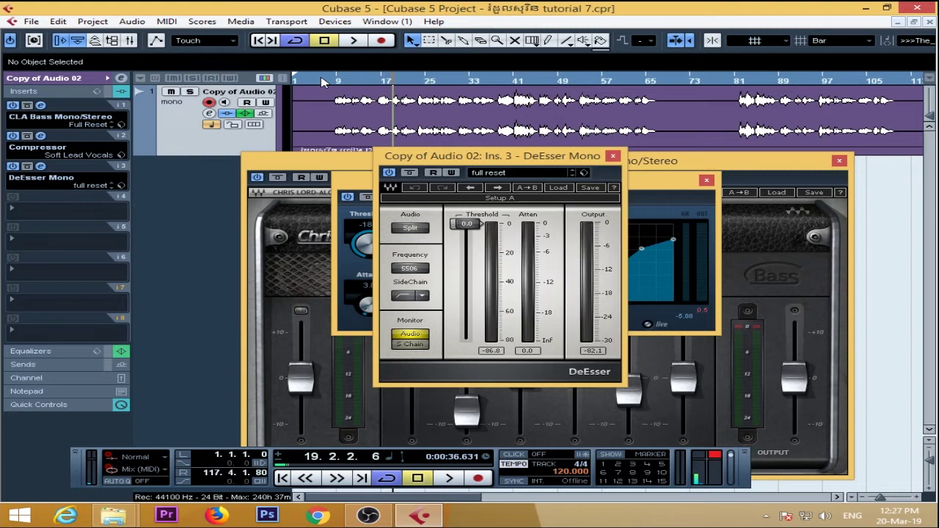
left_click(309, 87)
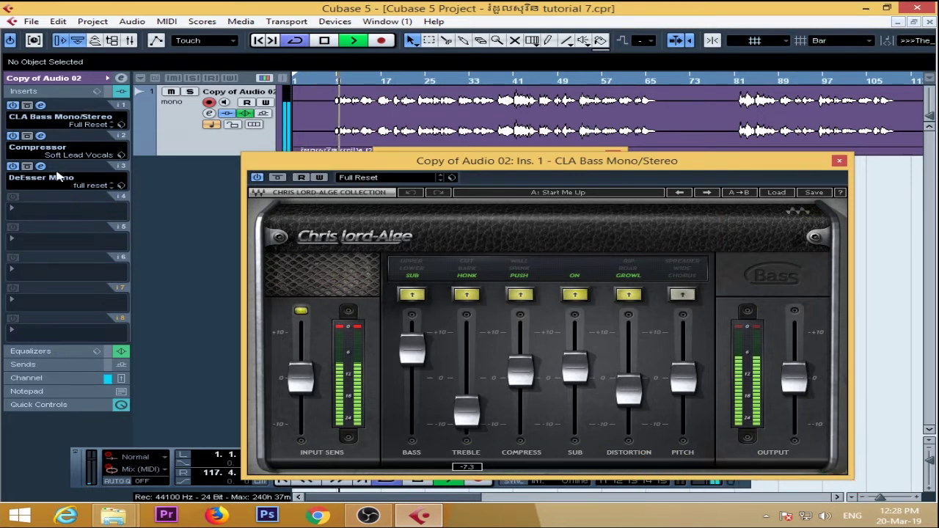
left_click(41, 167)
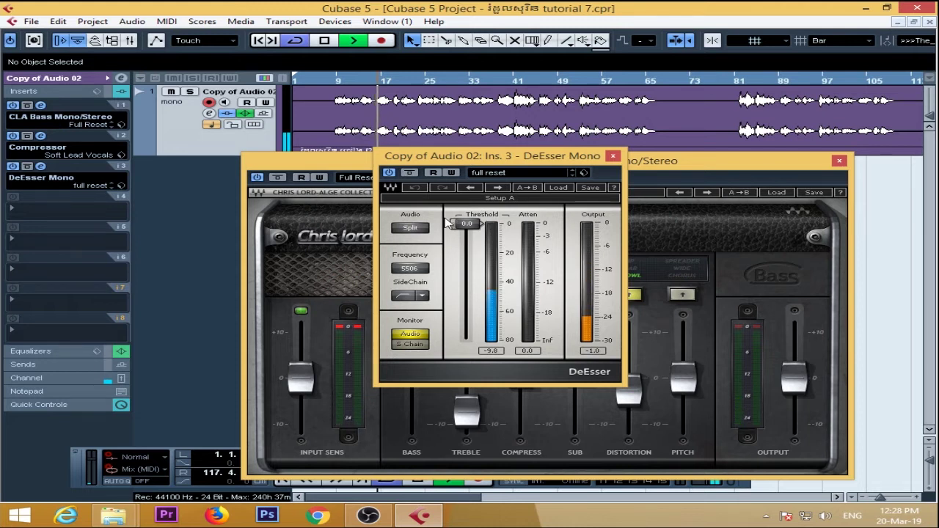
- Audition the PA Default, Male Ess and Male Shh presets in DeEsser Mono during playback
left_click(492, 174)
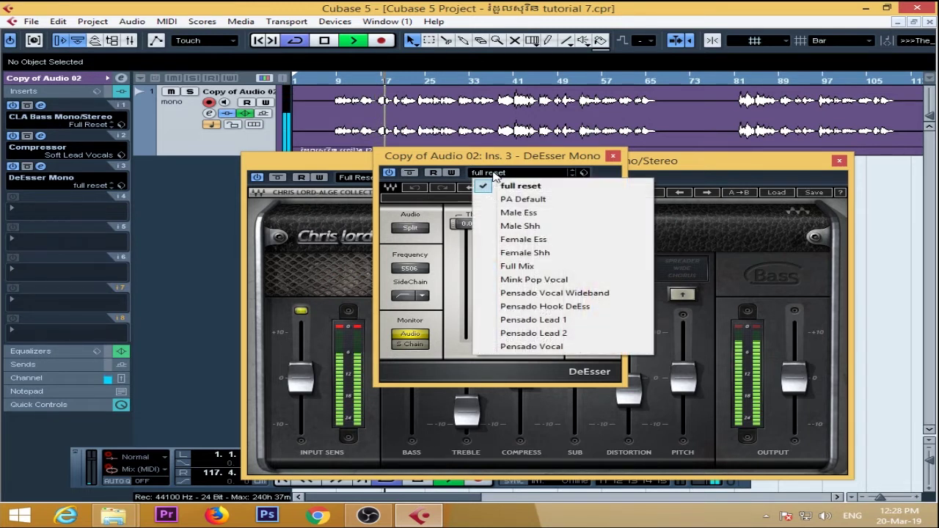
left_click(528, 200)
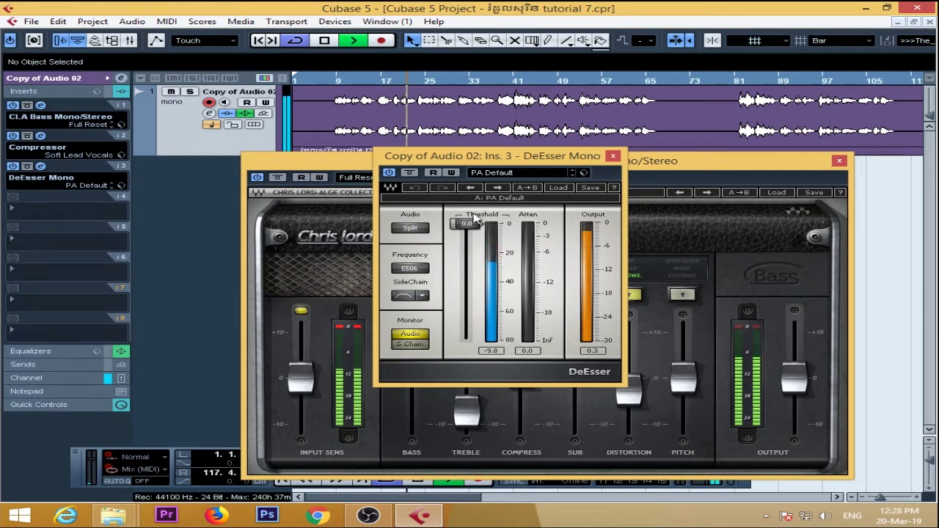
left_click(504, 174)
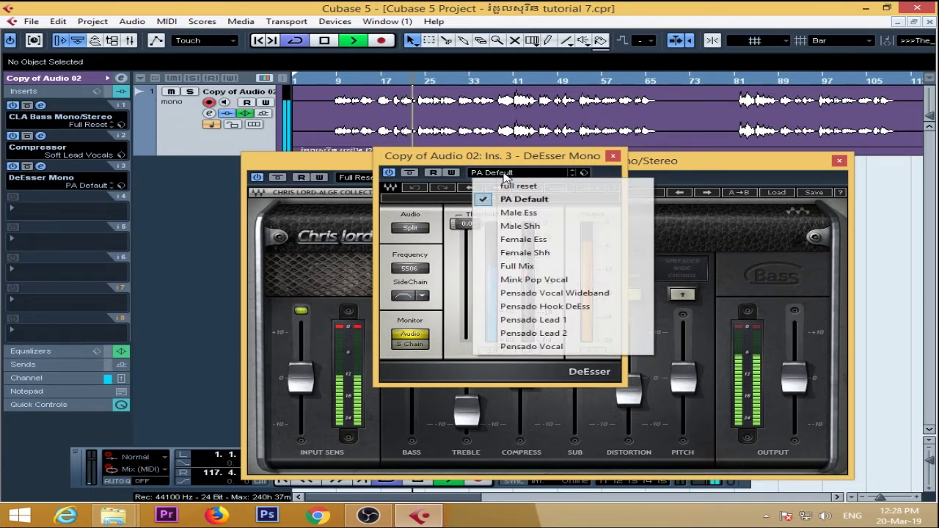
left_click(530, 214)
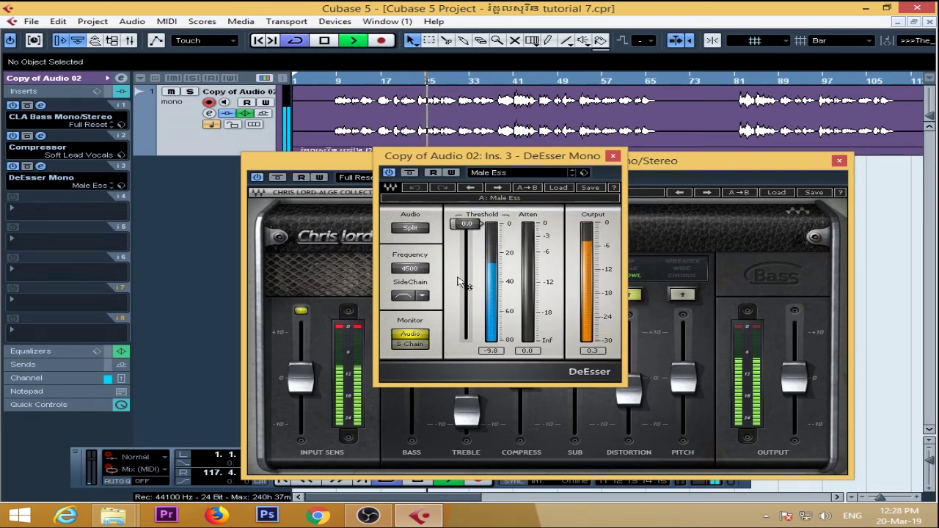
left_click(518, 173)
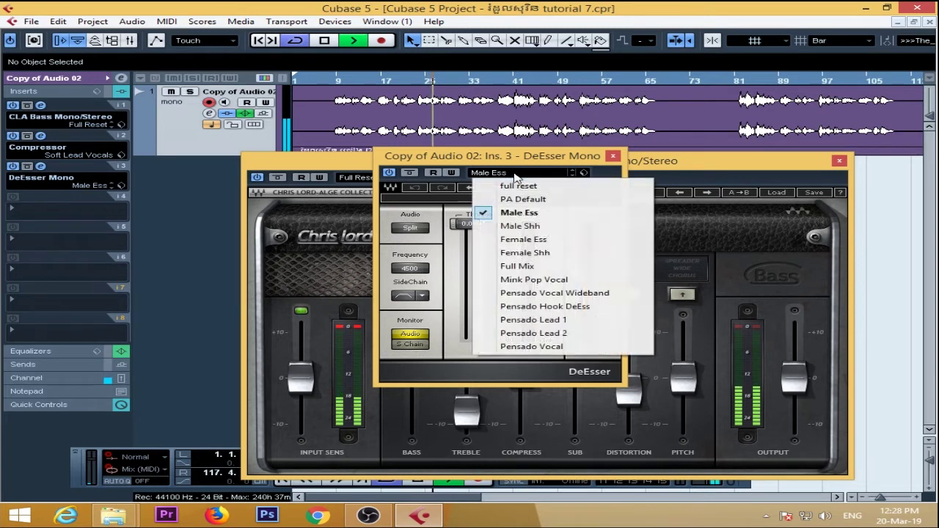
left_click(543, 227)
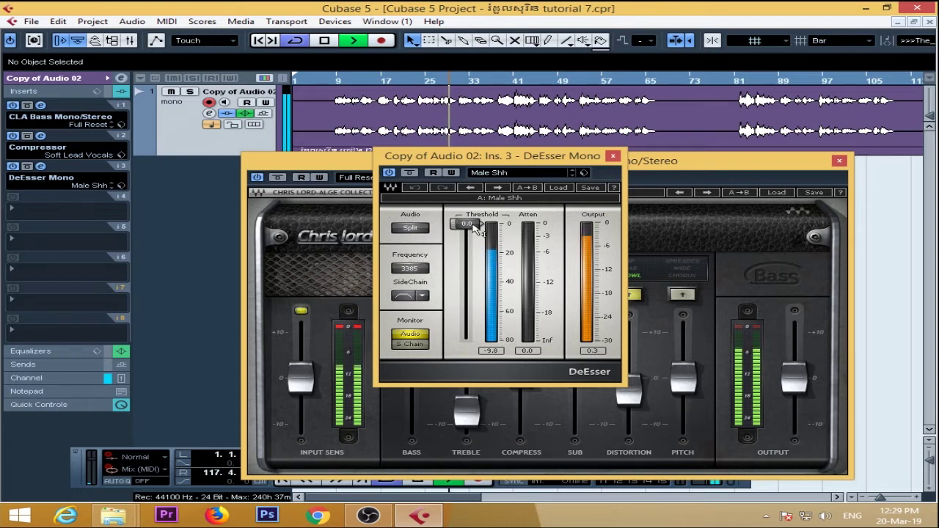
- Audition the Female Ess and Female Shh presets in DeEsser Mono
left_click(493, 174)
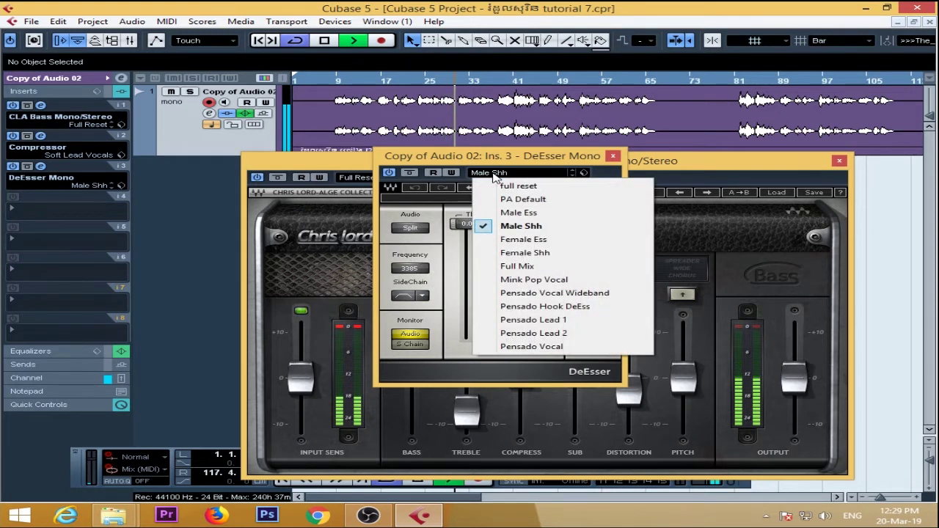
left_click(539, 243)
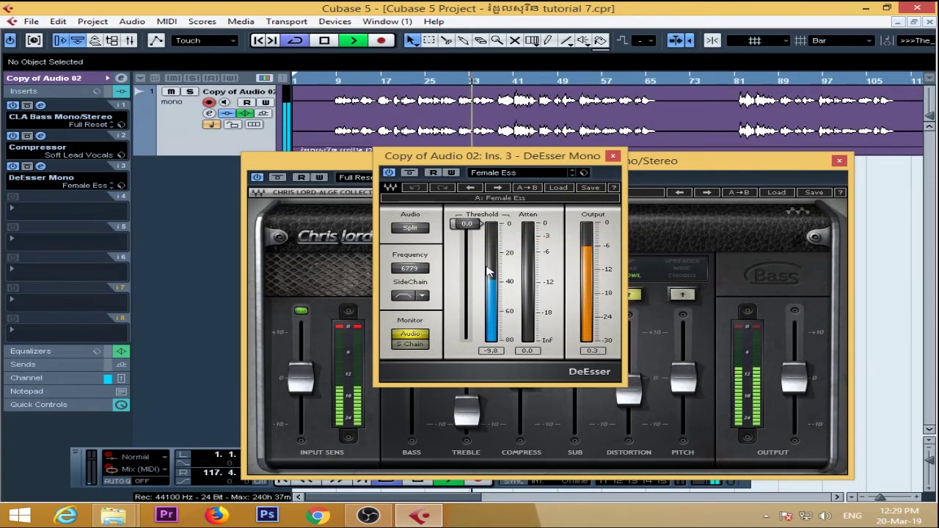
left_click(512, 174)
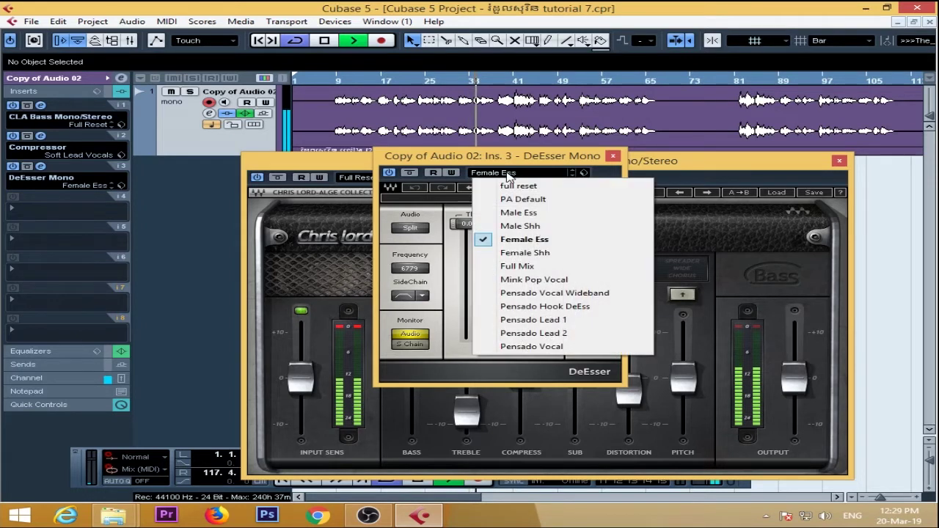
left_click(529, 255)
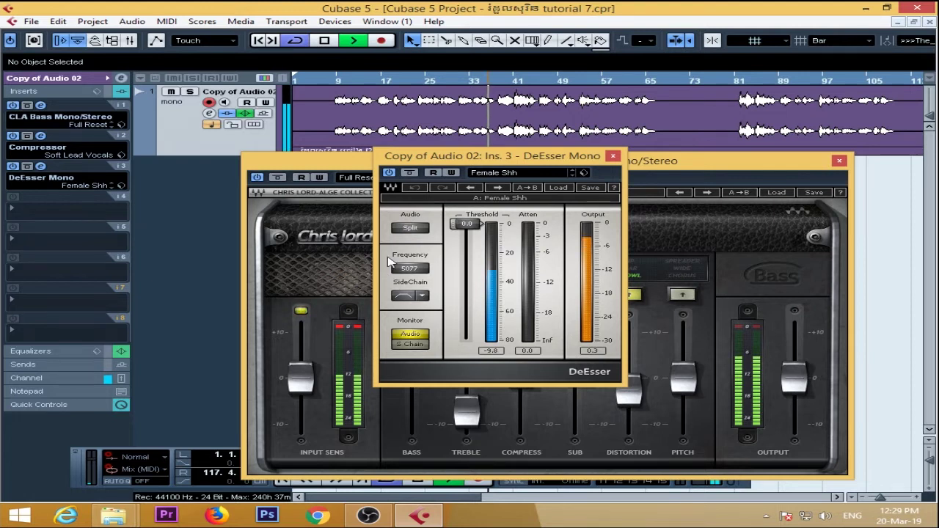
- Audition the Full Mix and Mink Pop Vocal presets in DeEsser Mono
left_click(515, 174)
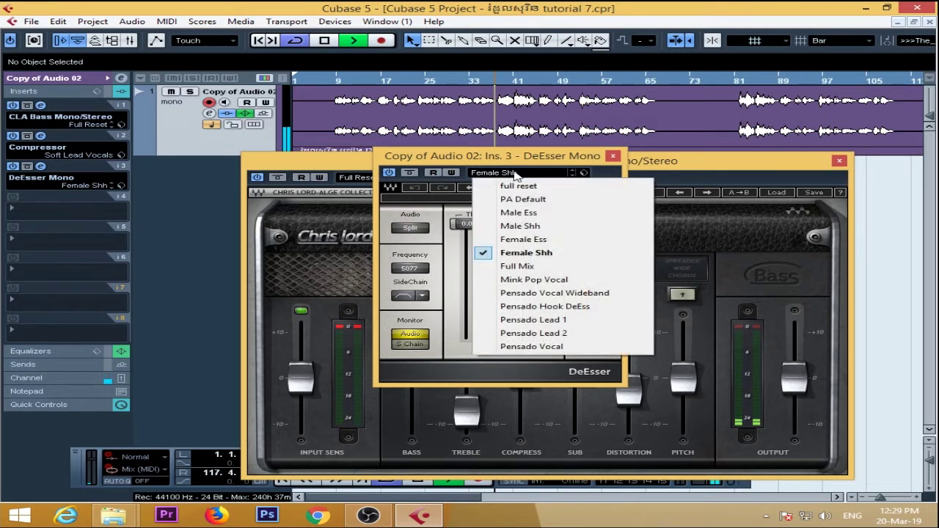
left_click(533, 267)
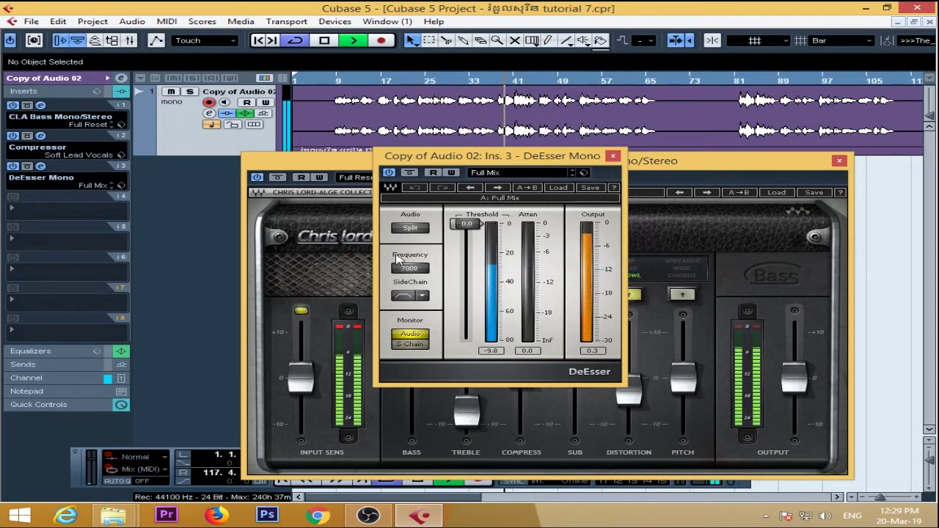
left_click(504, 178)
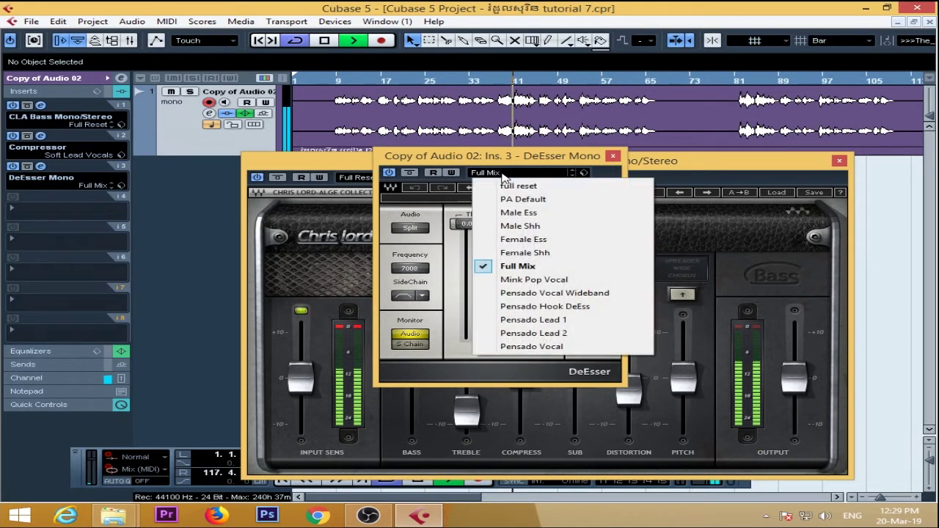
left_click(542, 280)
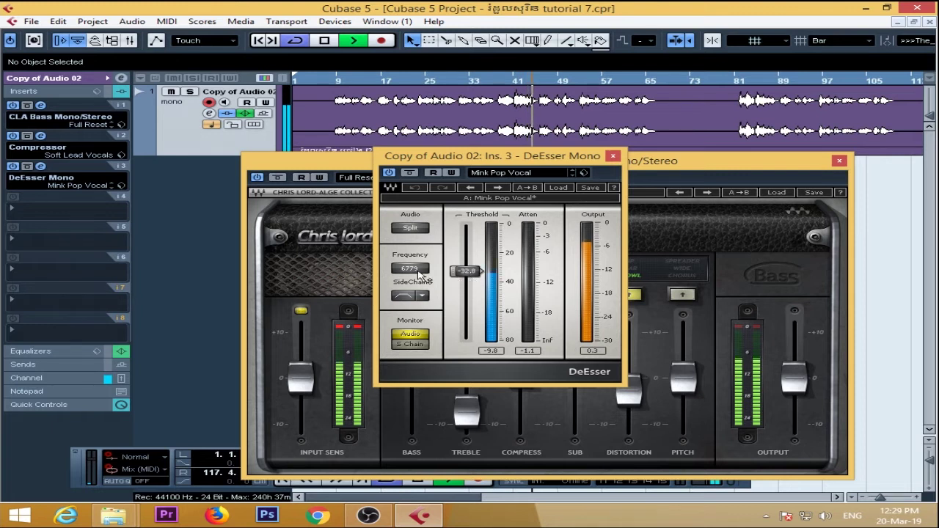
- Audition the Pensado Vocal Wideband and Pensado Hook DeEss presets in DeEsser Mono
left_click(502, 174)
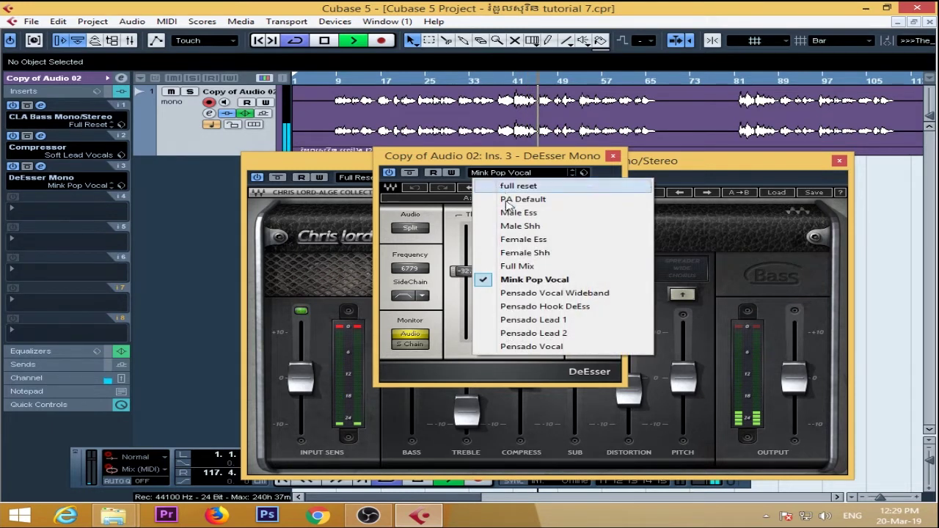
left_click(546, 294)
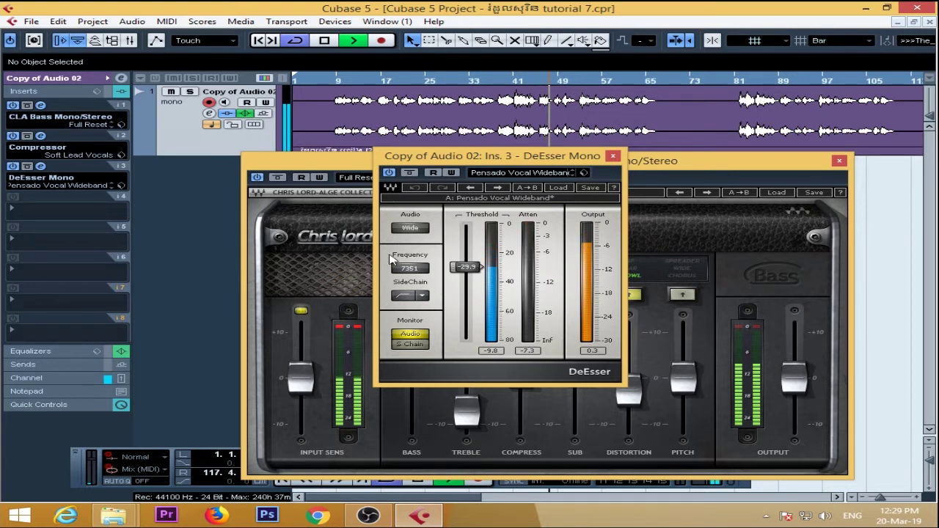
left_click(518, 174)
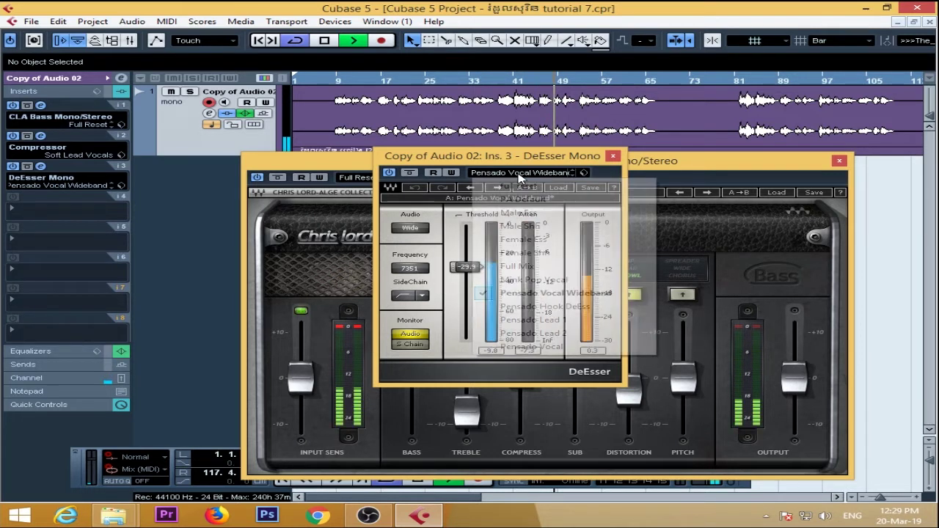
left_click(576, 308)
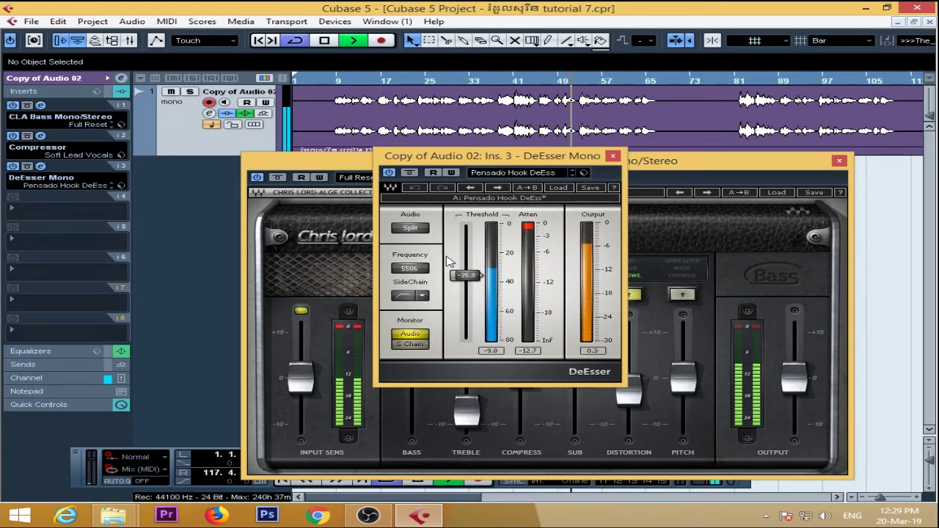
- Audition the DeEsser Mono preset Pensado Lead 1 and switch to Pensado Lead 2
left_click(523, 175)
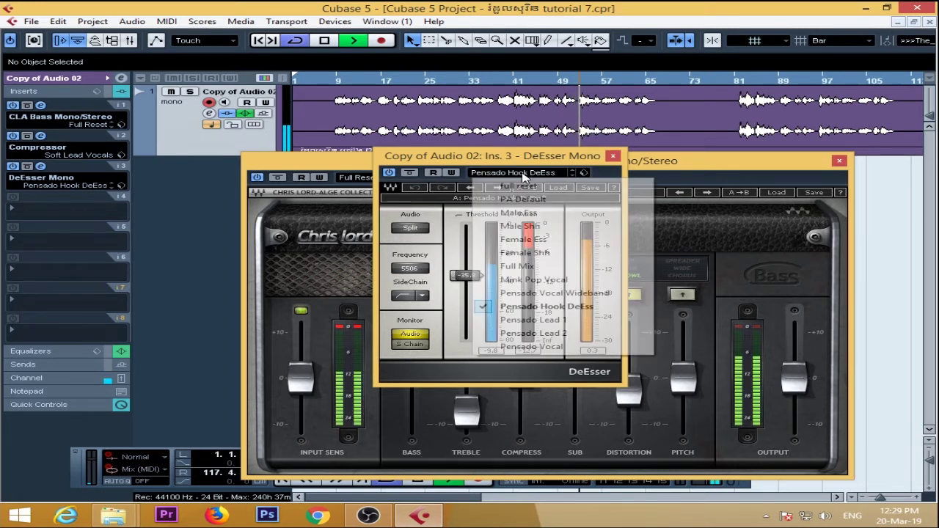
left_click(534, 320)
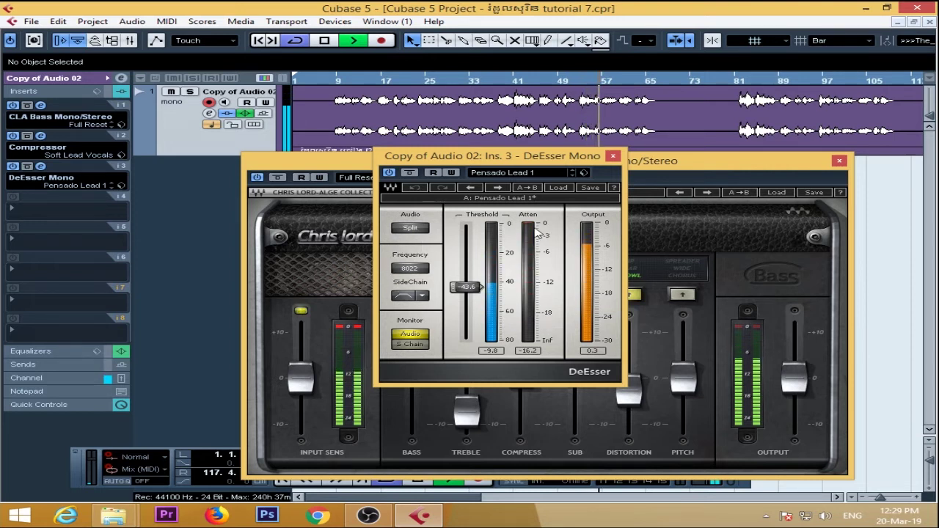
left_click(521, 174)
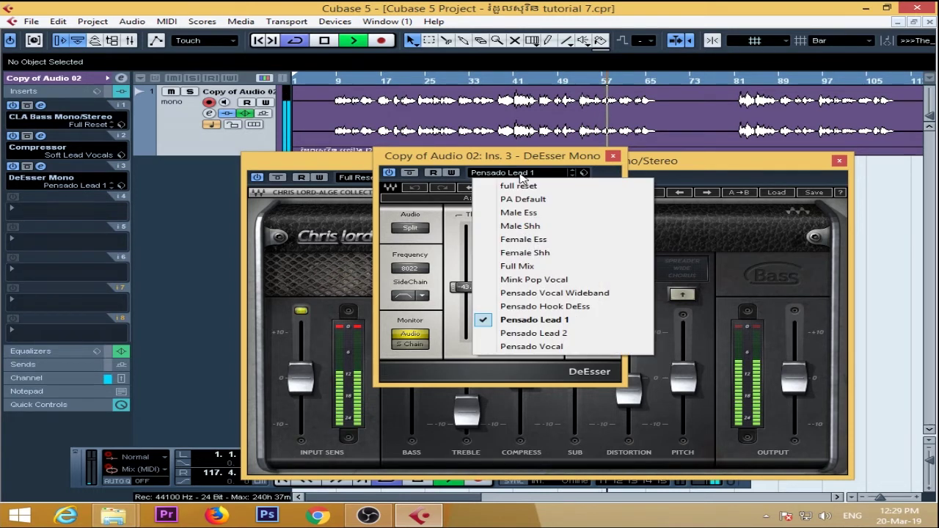
left_click(543, 333)
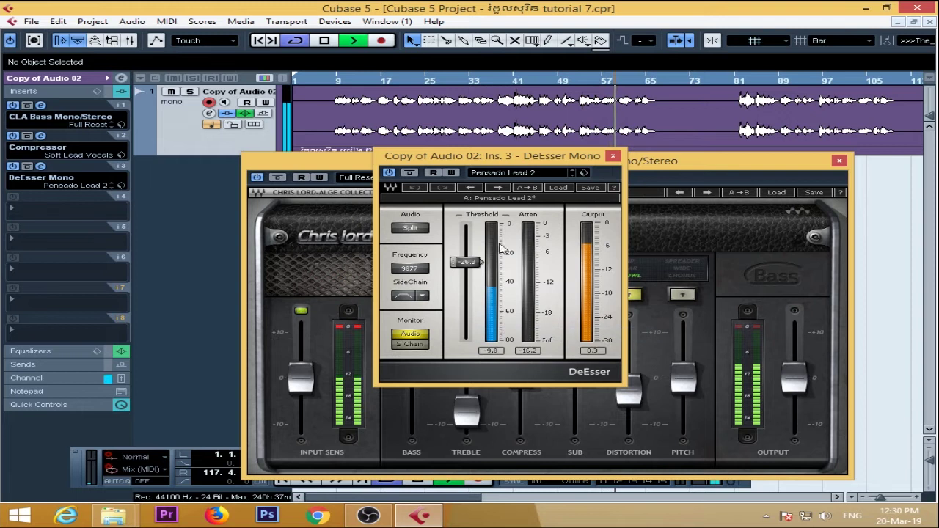
- Audition the Pensado Vocal preset in DeEsser Mono and stop playback
left_click(515, 176)
left_click(524, 347)
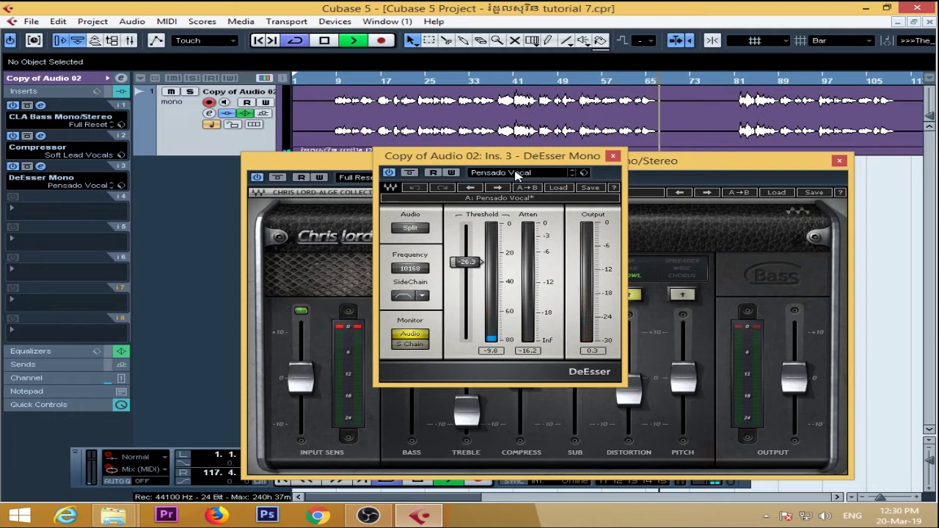
key("space")
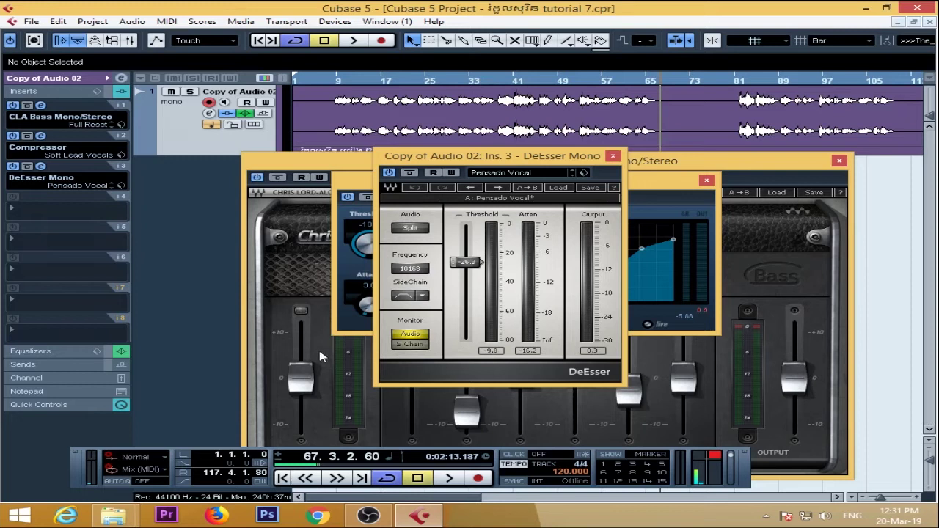
- With playback stopped, load the Male Ess preset in DeEsser Mono, switch to Male Shh, and review the preset list
left_click(517, 174)
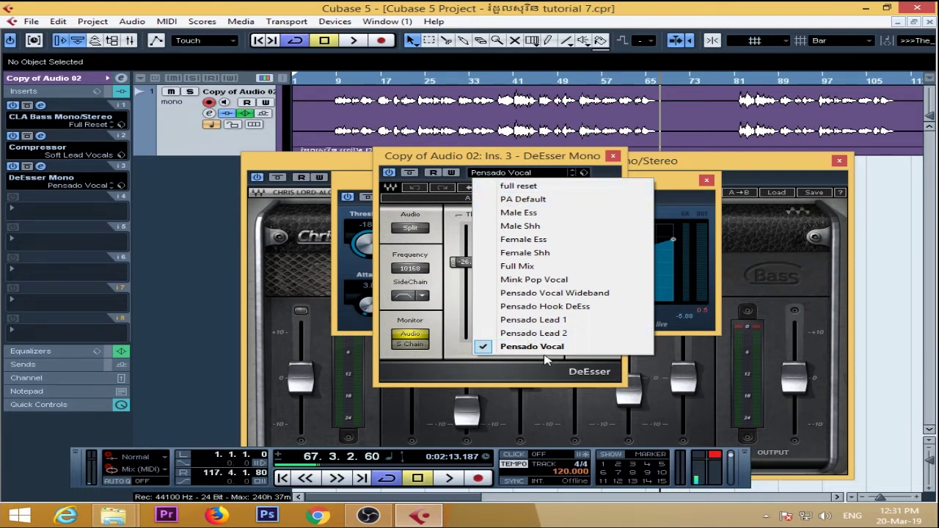
left_click(519, 213)
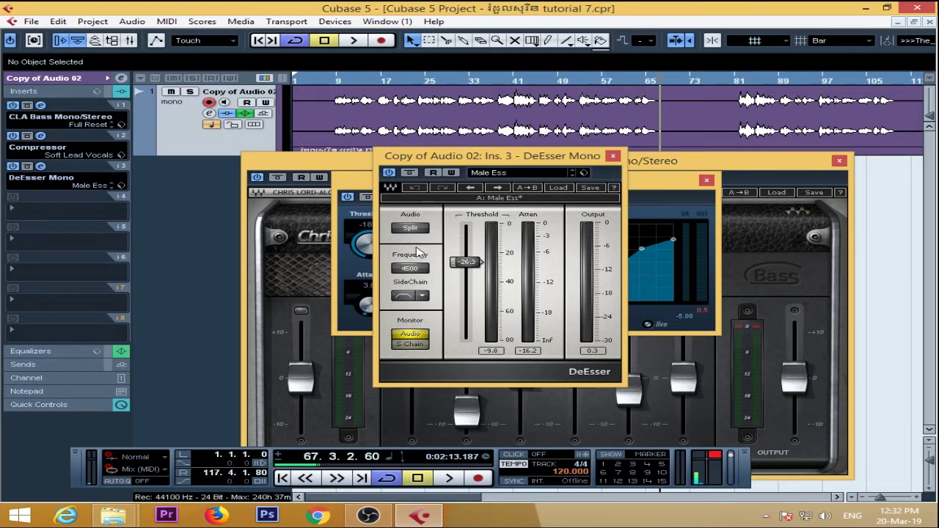
left_click(503, 174)
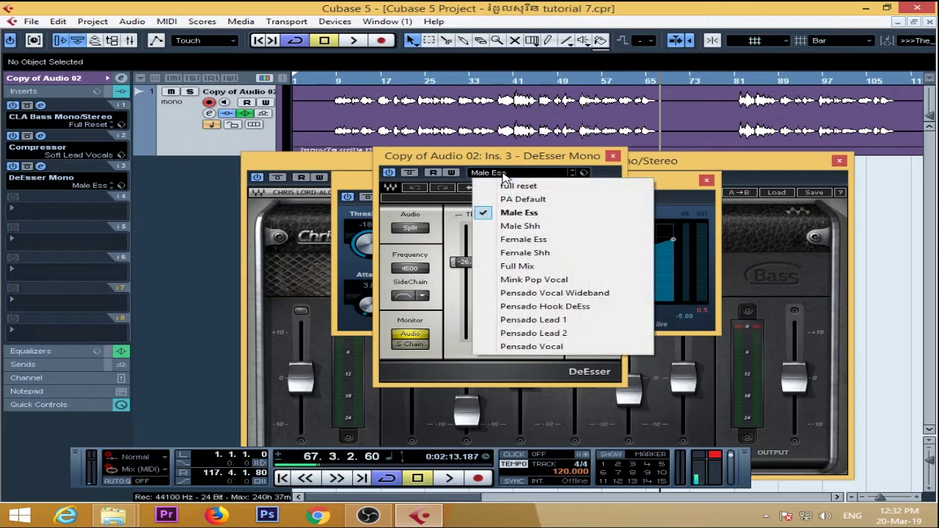
left_click(522, 227)
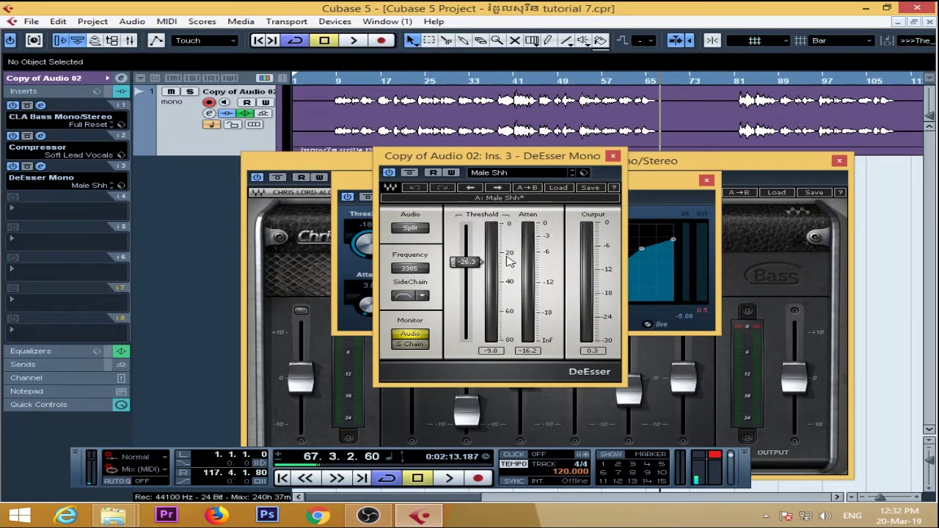
left_click(492, 177)
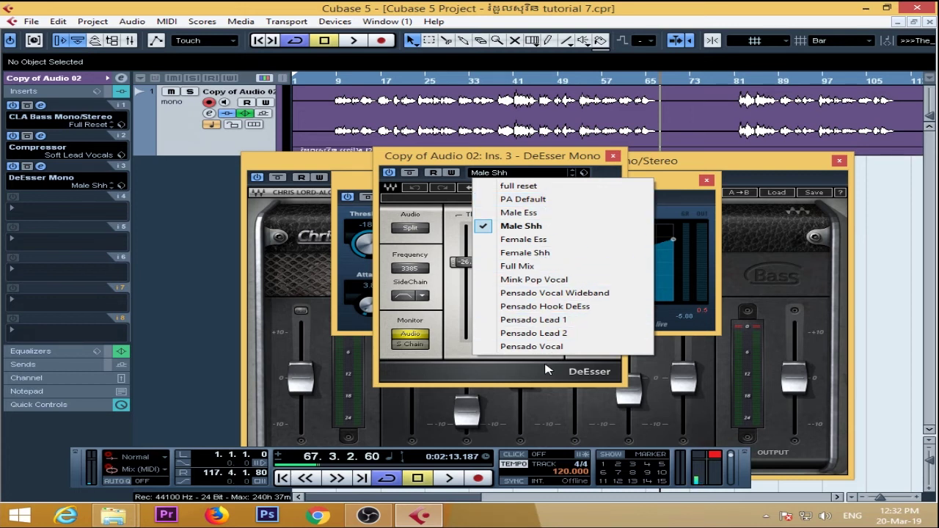
left_click(539, 163)
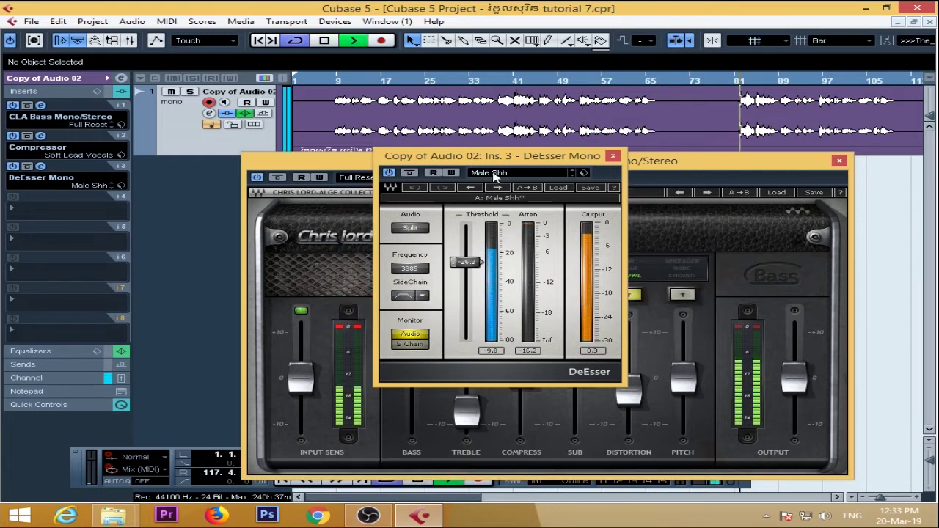
- During playback, audition the full reset, PA Default and Male Ess presets in DeEsser Mono
left_click(493, 174)
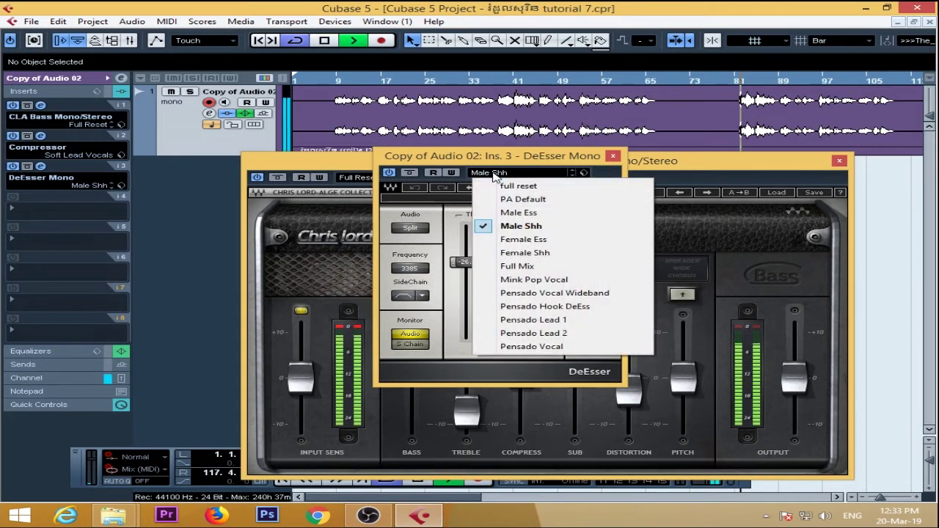
left_click(493, 182)
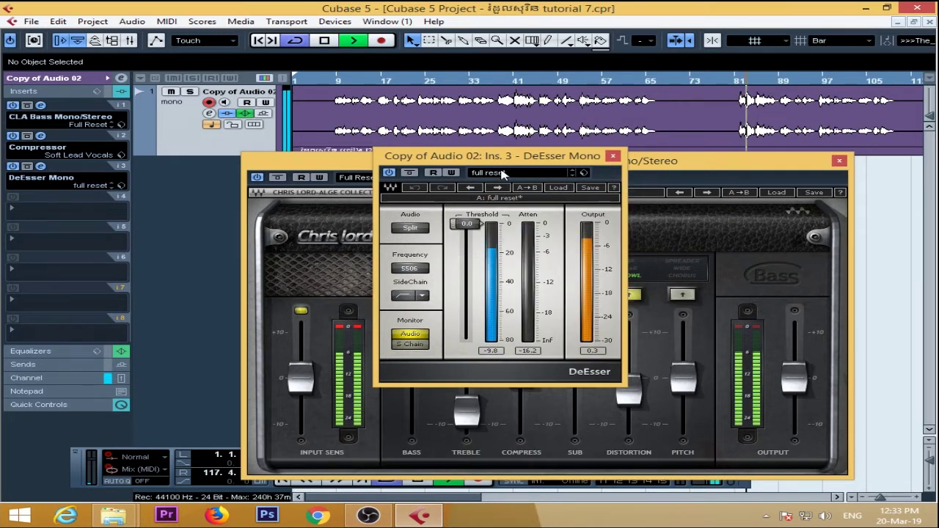
left_click(505, 175)
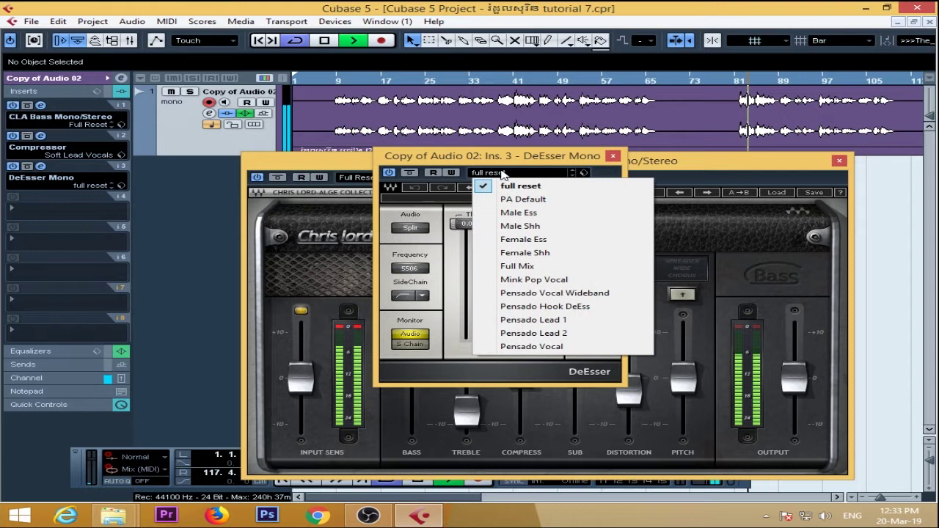
left_click(526, 201)
left_click(499, 173)
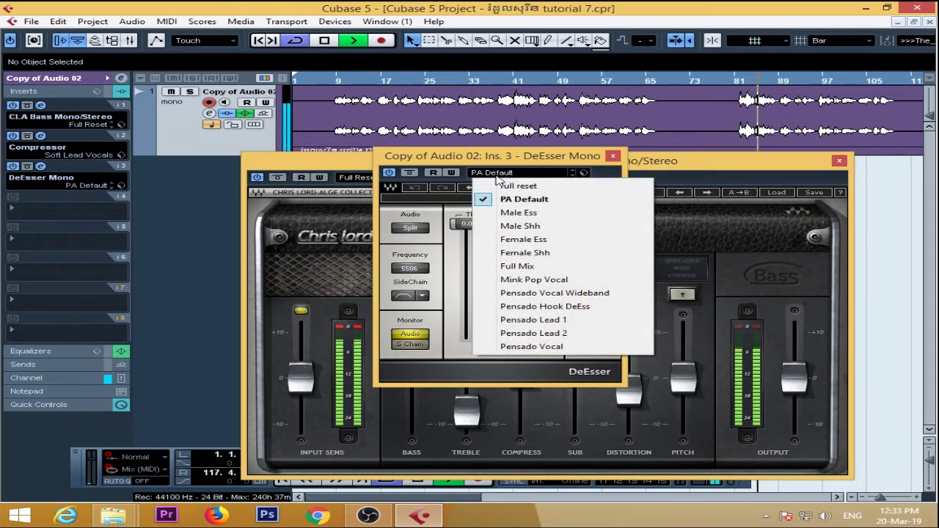
left_click(513, 213)
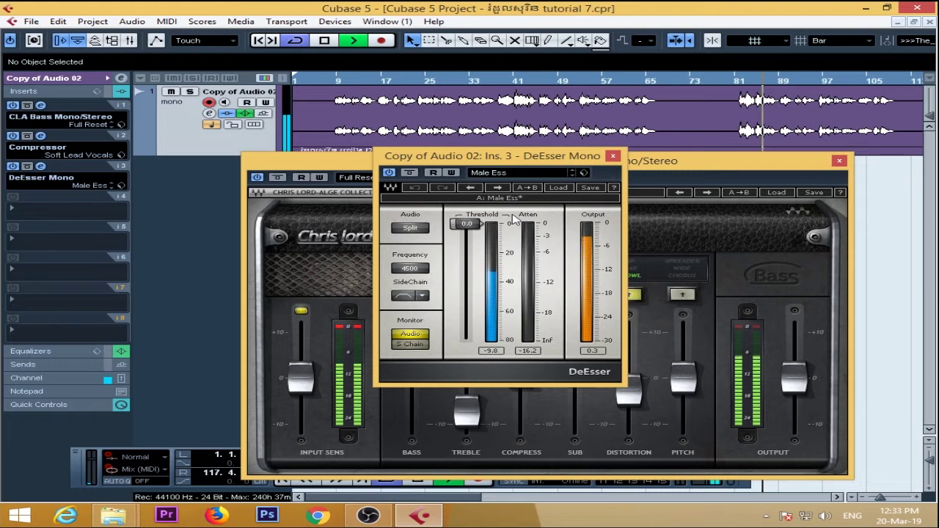
- Compare the Male Shh and Male Ess presets, ending on Male Shh, and switch DeEsser Mono off and back on during playback
left_click(501, 174)
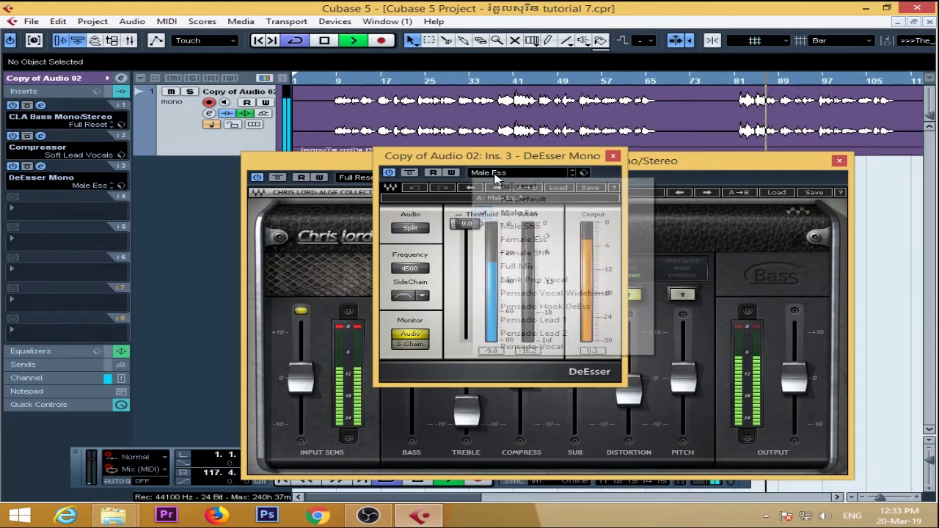
left_click(524, 226)
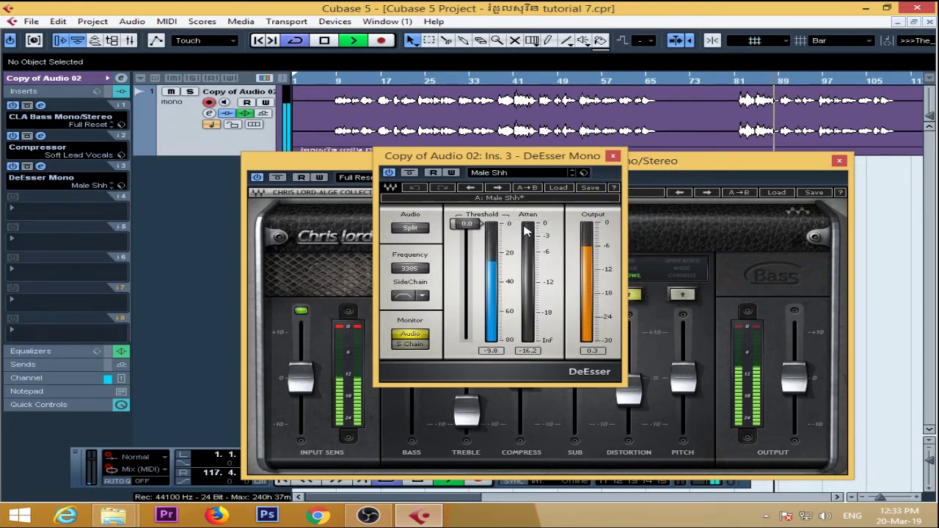
left_click(498, 173)
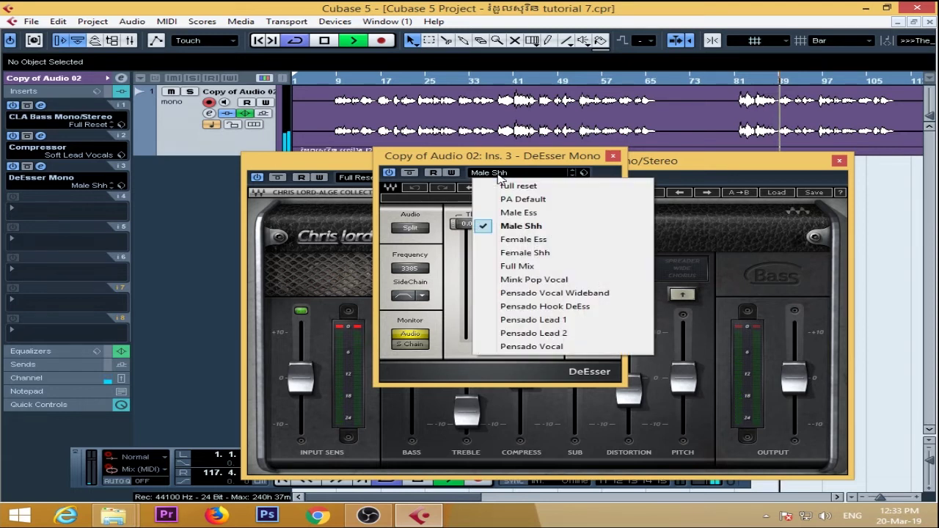
left_click(517, 213)
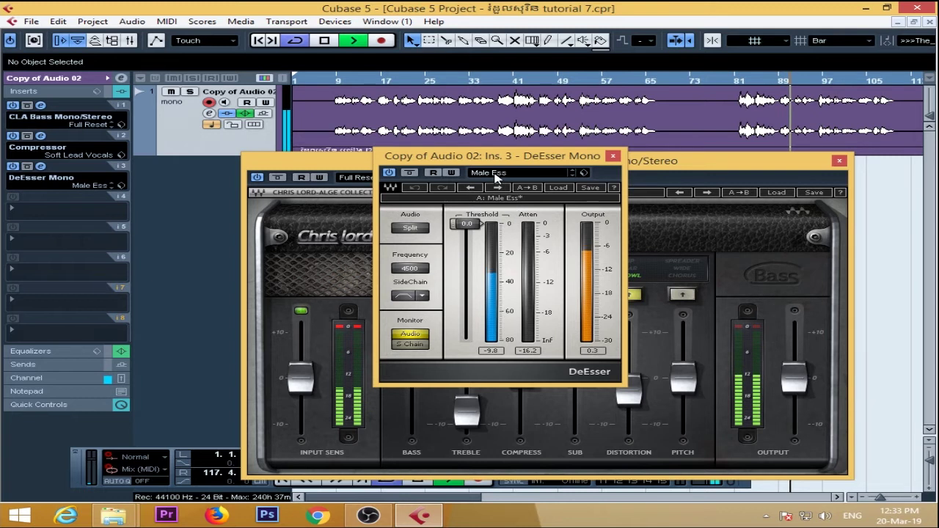
left_click(496, 174)
left_click(528, 227)
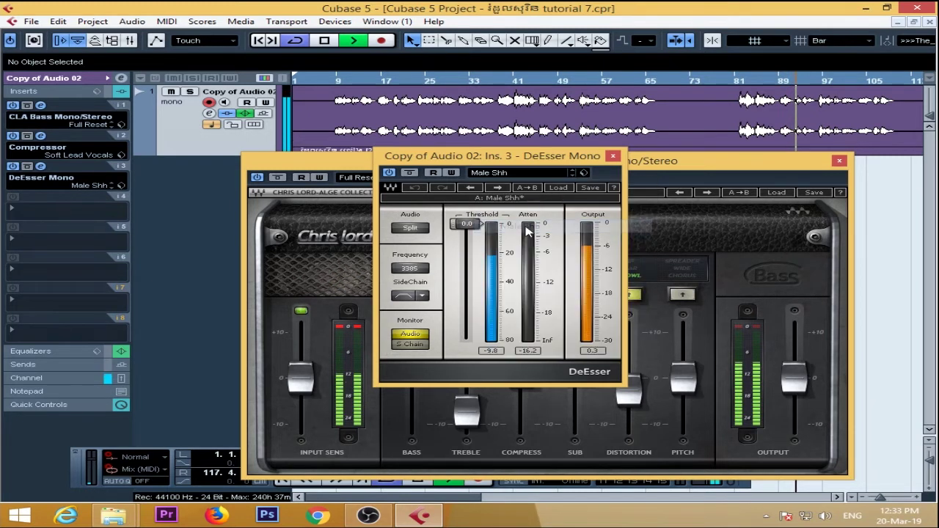
left_click(389, 173)
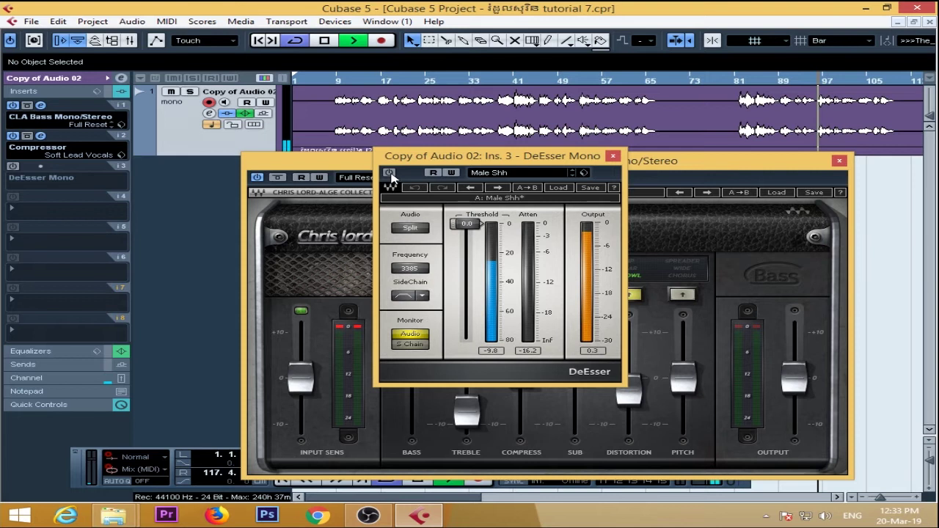
left_click(388, 173)
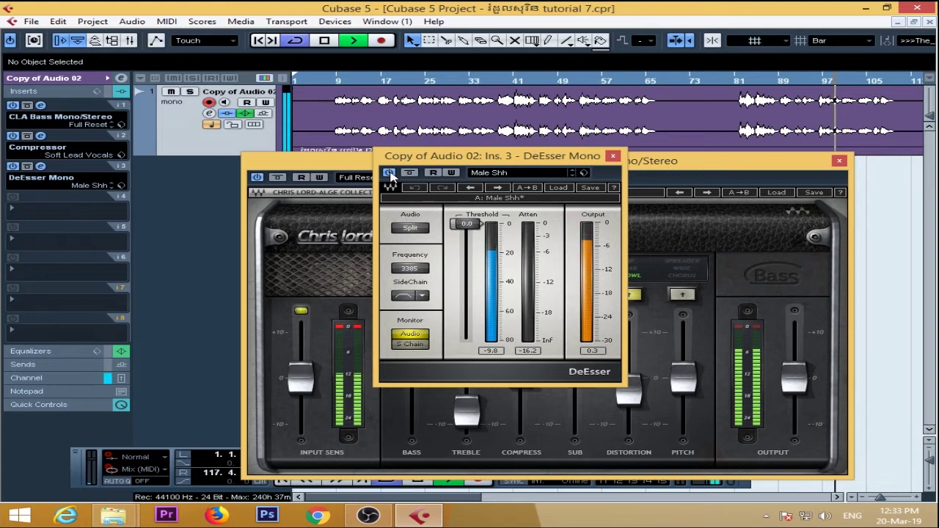
- Load the Male Ess preset in DeEsser Mono, lower the threshold to -11.4, and stop playback
left_click(488, 173)
left_click(531, 214)
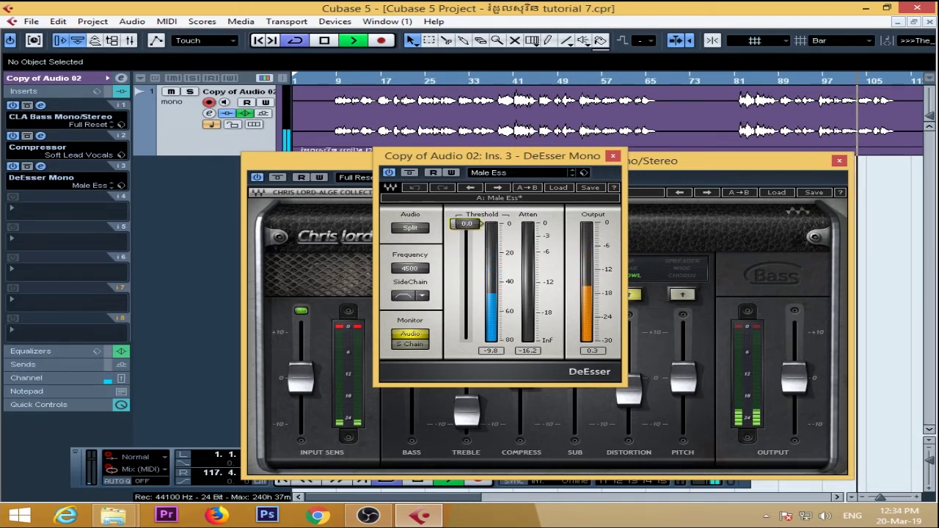
left_click_drag(467, 224, 481, 240)
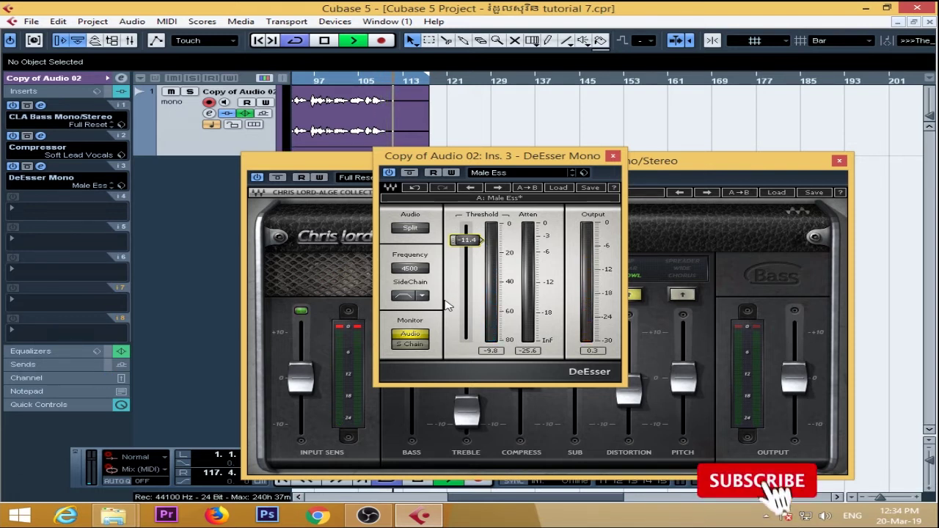
key("space")
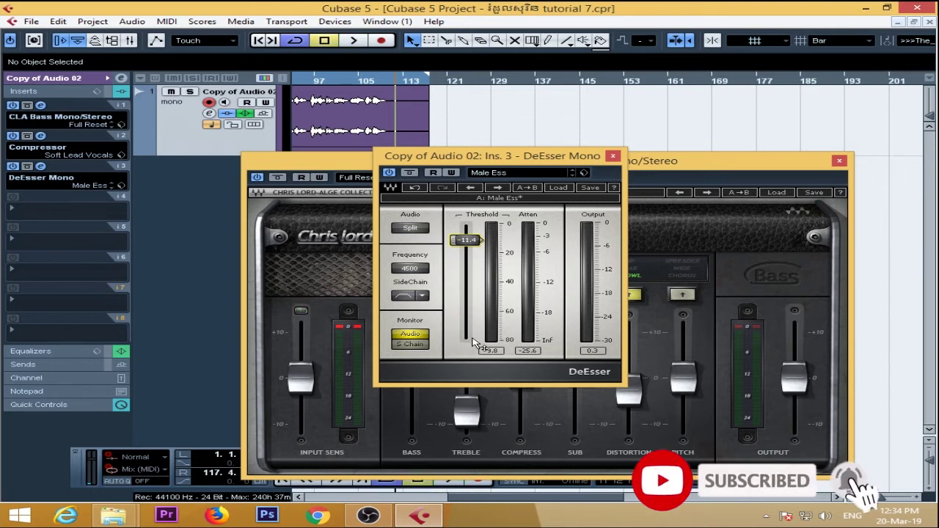
- Bring up the DeEsser Mono editor from insert slot 3 and reselect the Male Ess preset
left_click(41, 168)
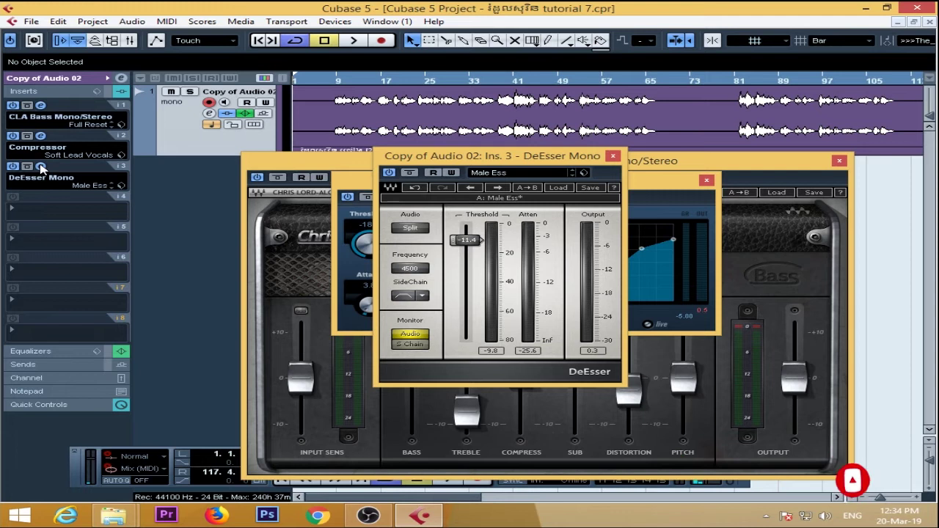
left_click(547, 176)
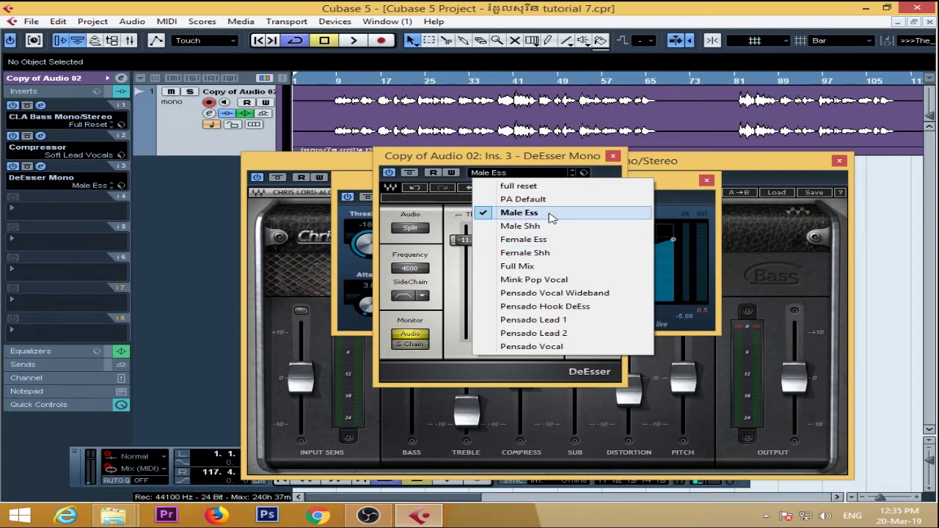
left_click(550, 215)
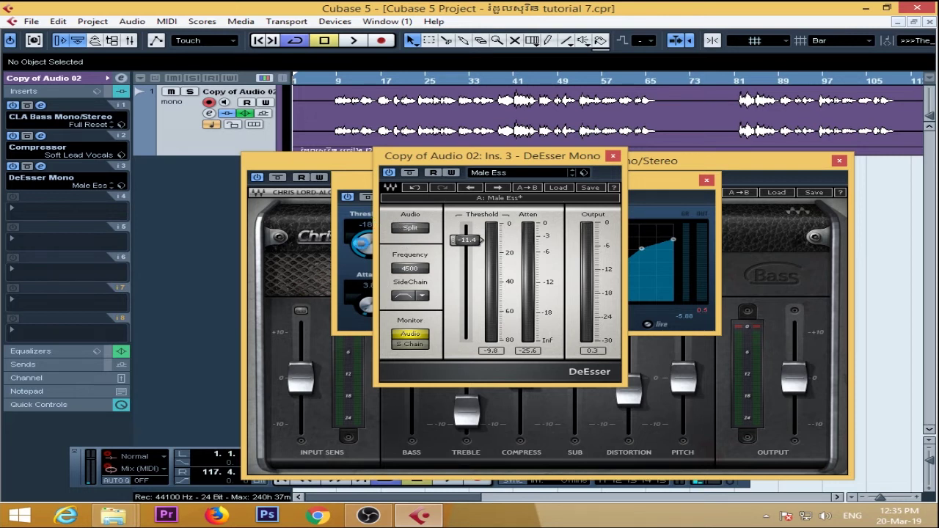
- Play the track and try DeEsser thresholds of 0.0, -47.5 and -46.4, finishing at -35.3
key("space")
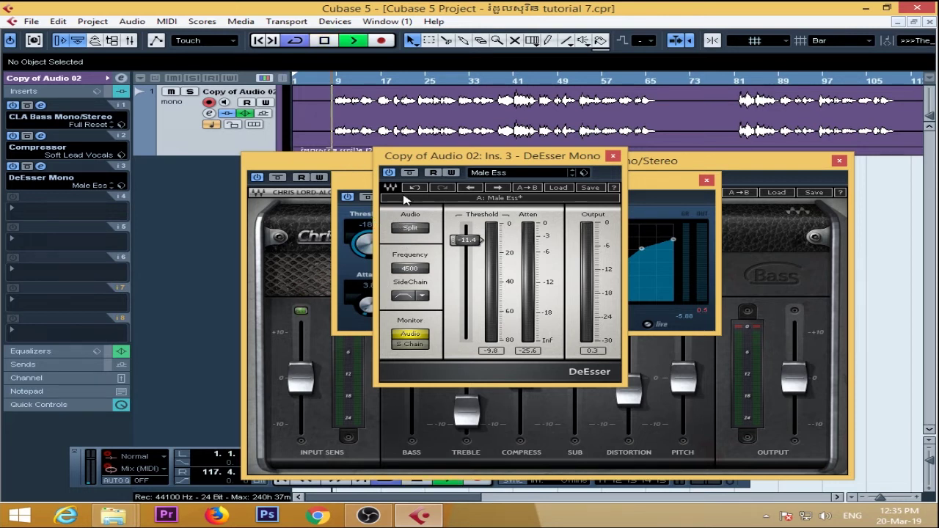
left_click_drag(480, 243, 481, 228)
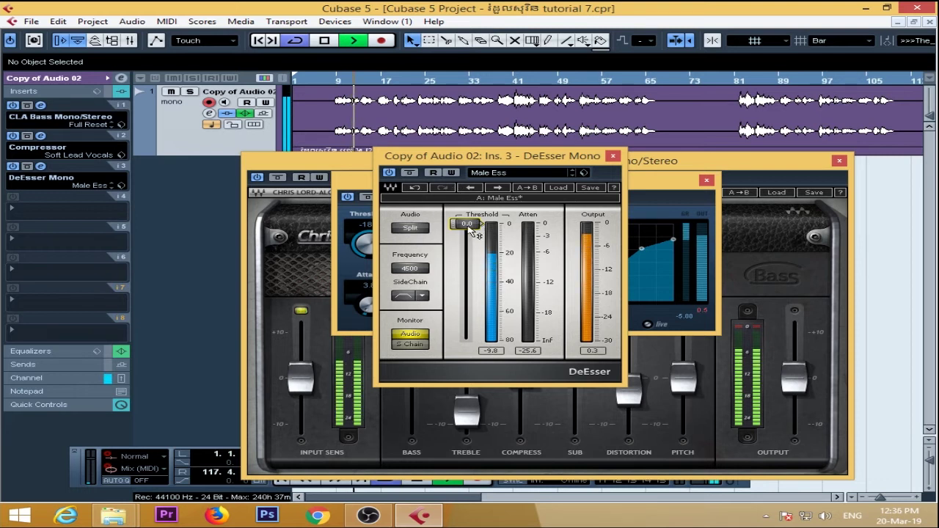
left_click_drag(477, 236, 481, 292)
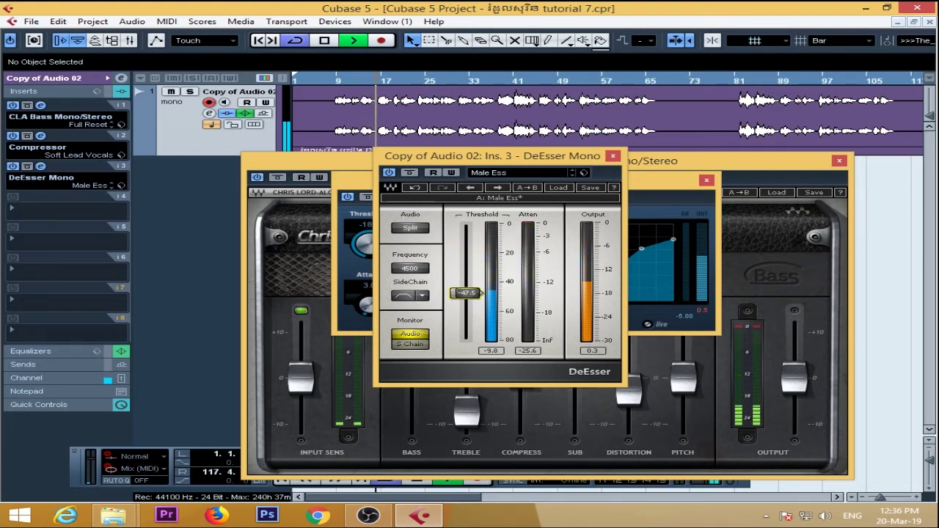
left_click_drag(481, 293, 481, 291)
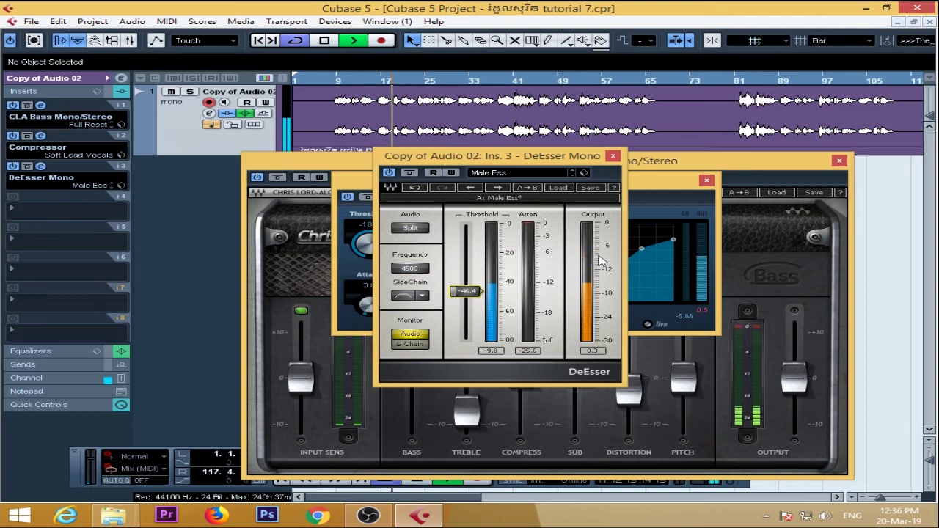
mouse_move(475, 292)
left_mouse_down()
mouse_move(480, 267)
mouse_move(480, 280)
left_mouse_up()
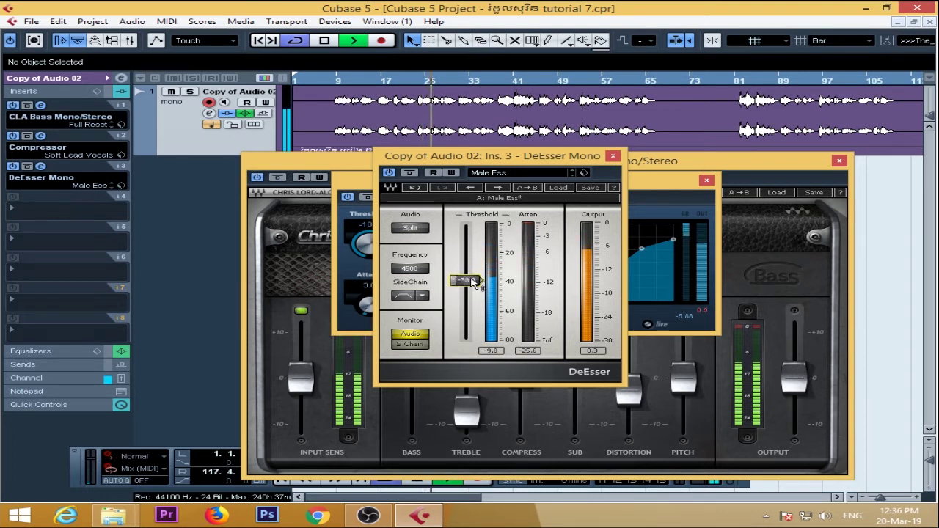
left_click_drag(474, 282, 474, 275)
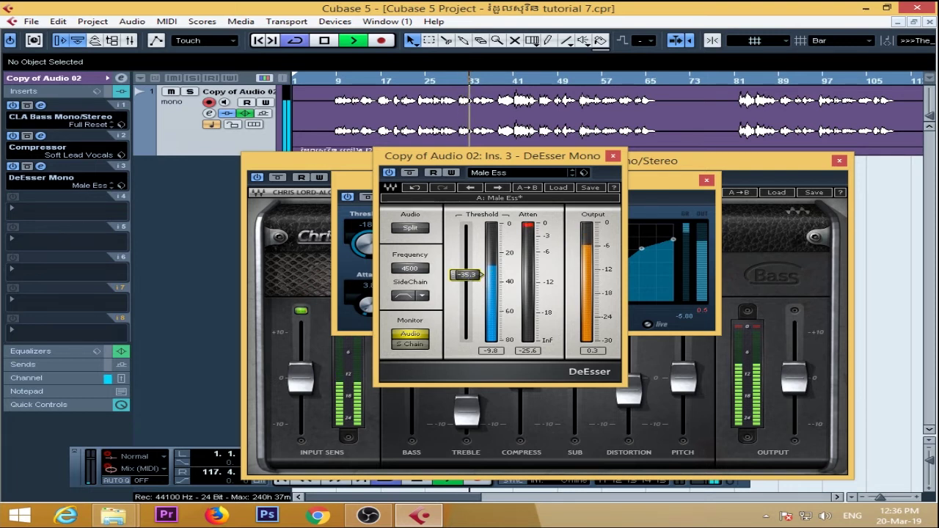
- Compare the DeEsser threshold extremes of -80.0 and 0.0 during playback, and set the threshold to -39.2
left_click_drag(466, 275, 468, 340)
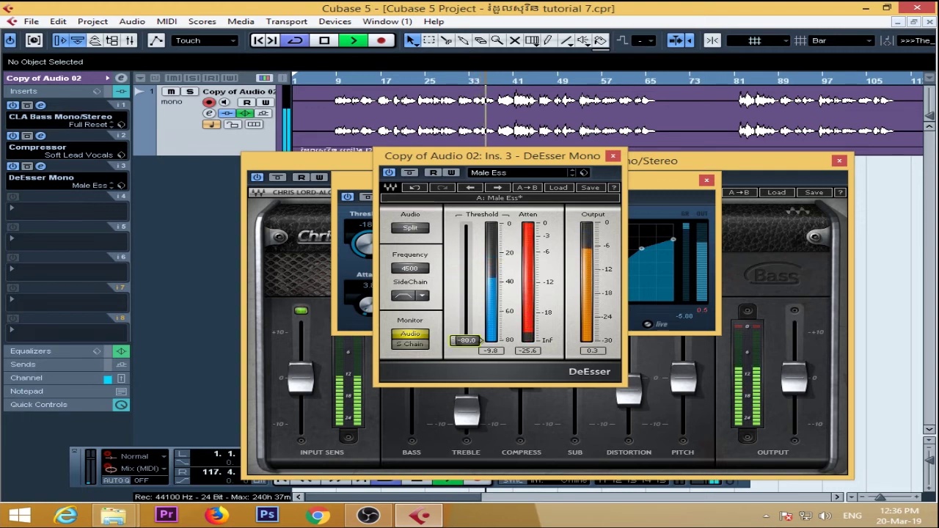
left_click_drag(467, 340, 466, 223)
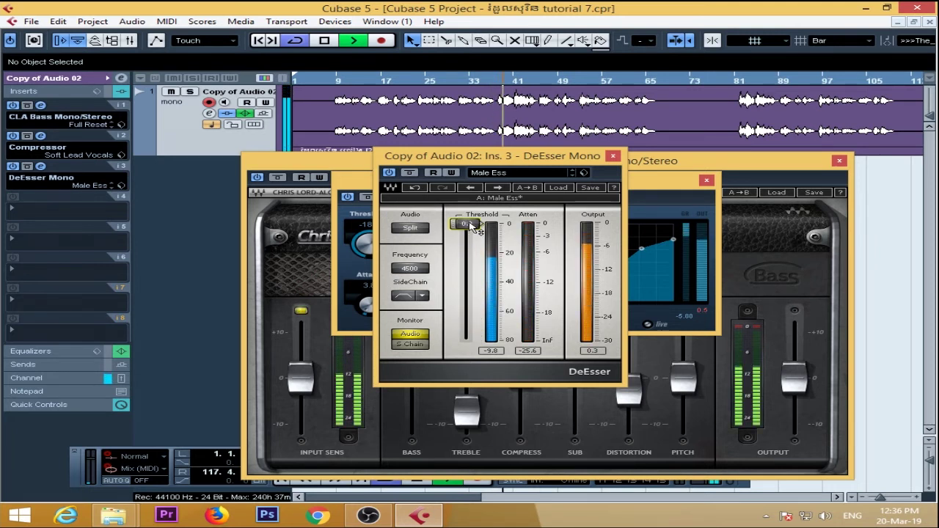
left_click_drag(472, 227, 467, 281)
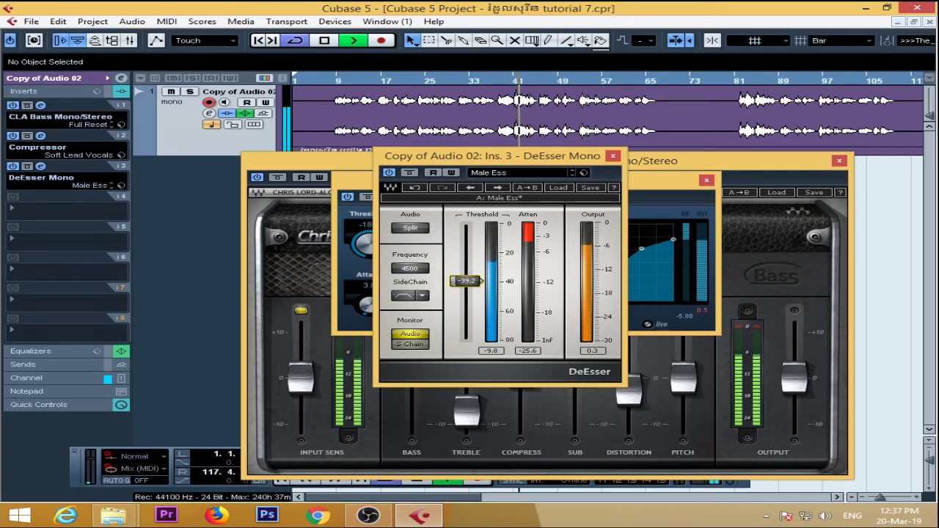
- Set the DeEsser threshold to -38.6 and compare the vocal with the insert off and on twice before stopping playback
left_click_drag(467, 281, 481, 280)
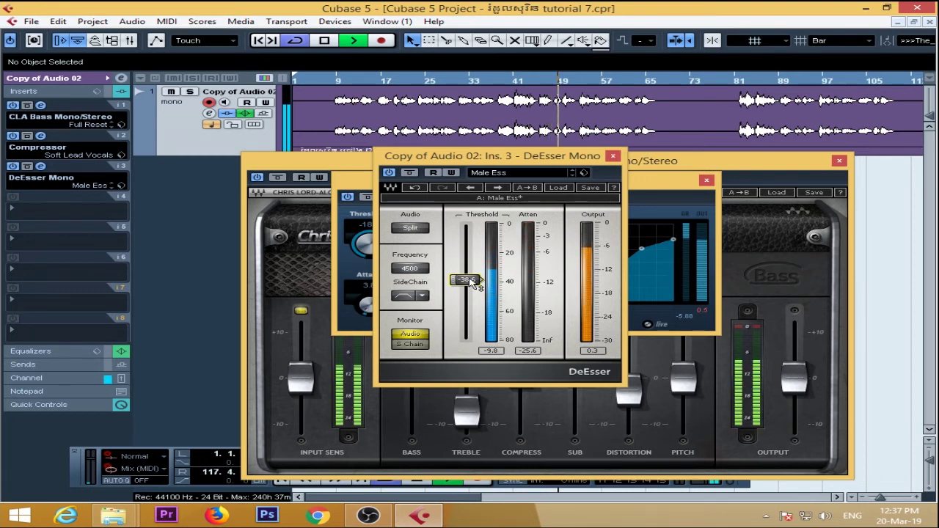
left_click(388, 173)
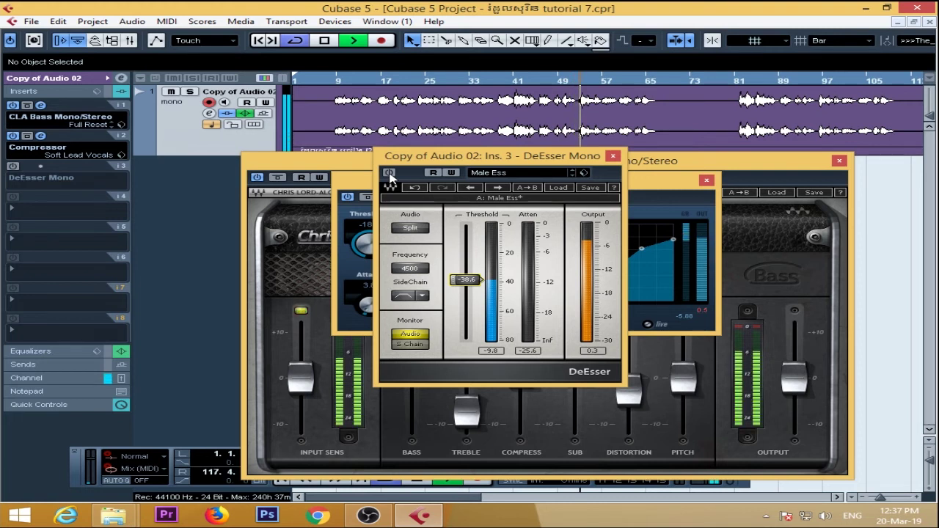
left_click(389, 173)
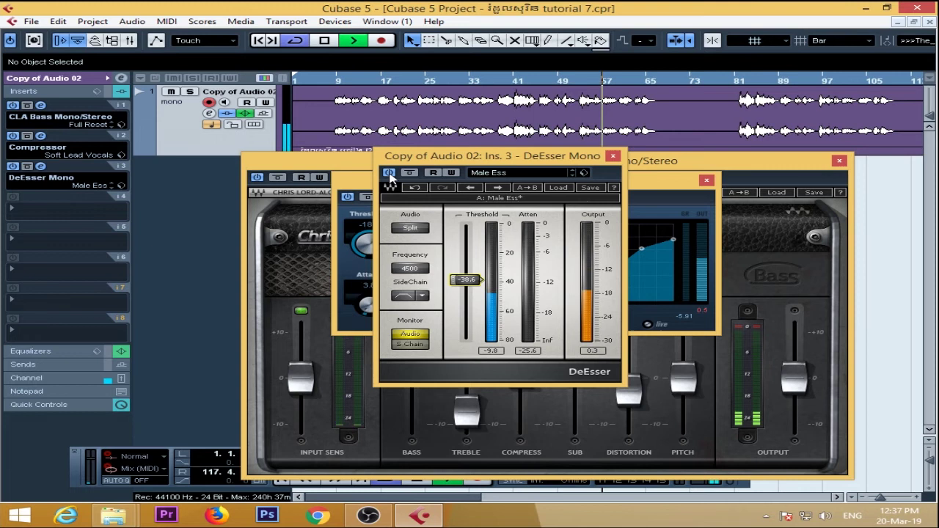
left_click(388, 173)
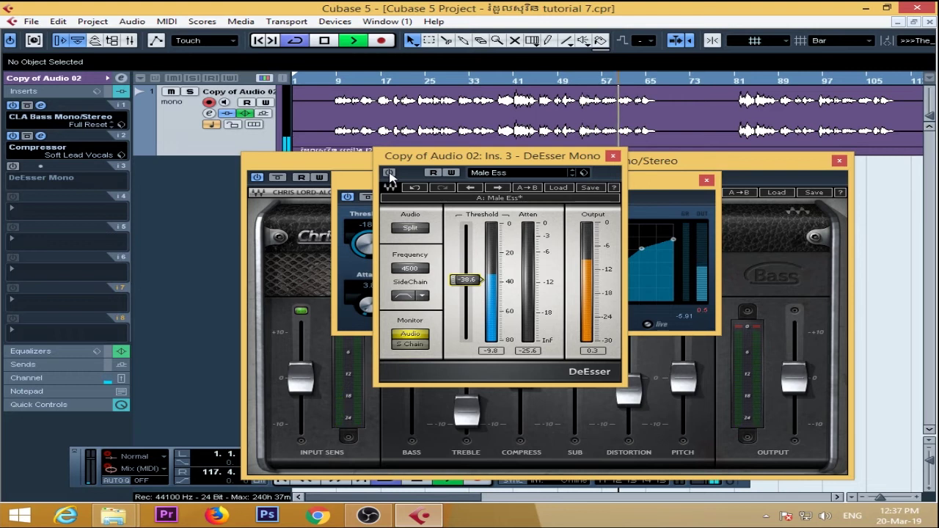
left_click(389, 174)
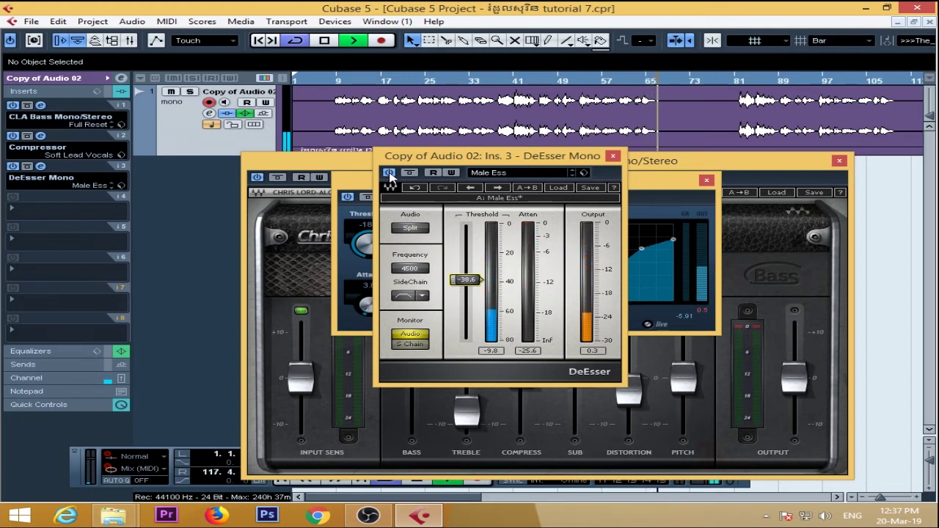
key("space")
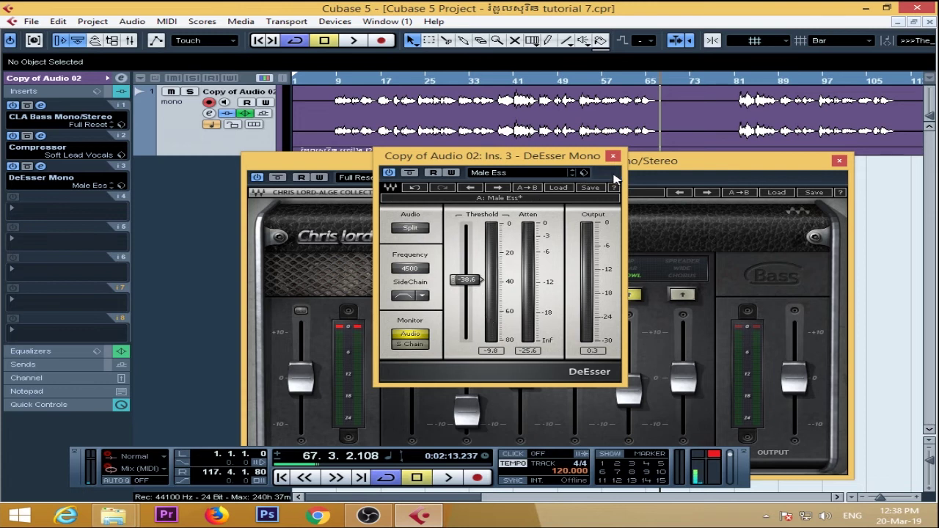
- Save the current DeEsser settings as a preset named "my name", confirming a new folder called New Folder
left_click(583, 174)
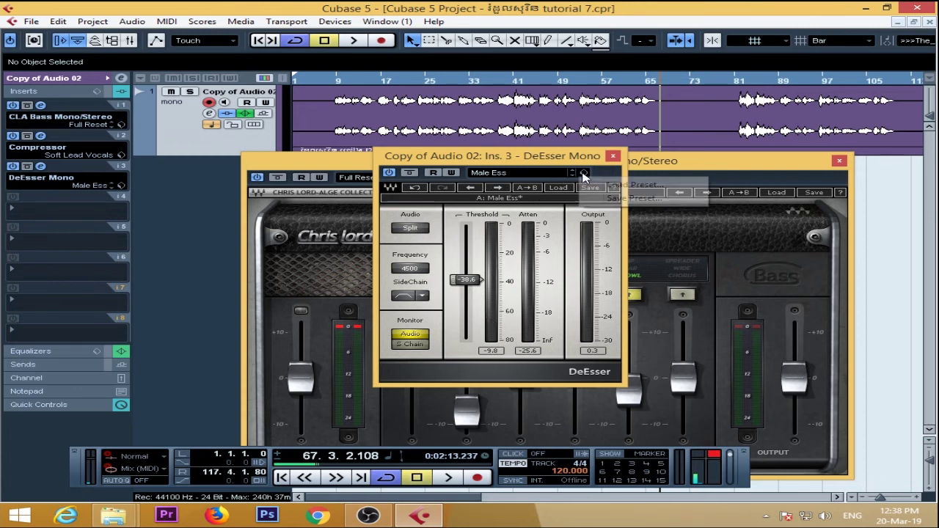
left_click(634, 199)
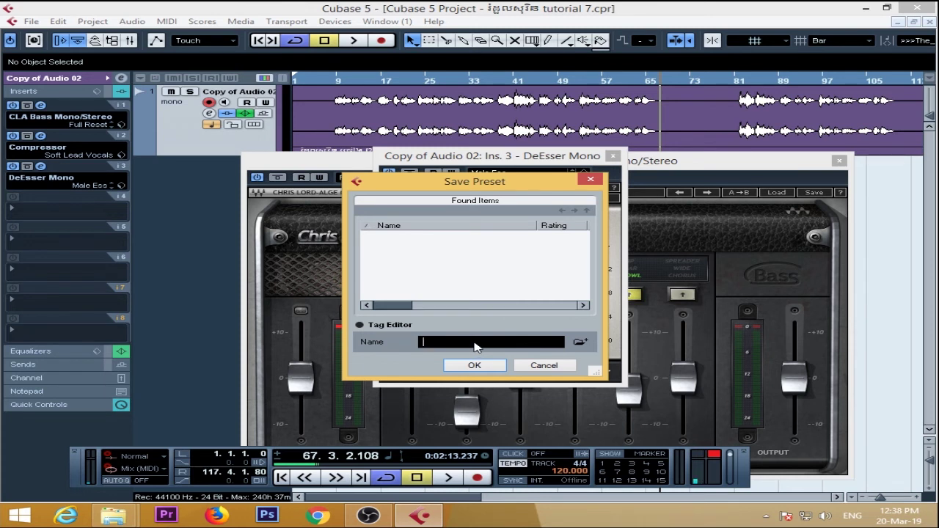
type("my name")
left_click(580, 342)
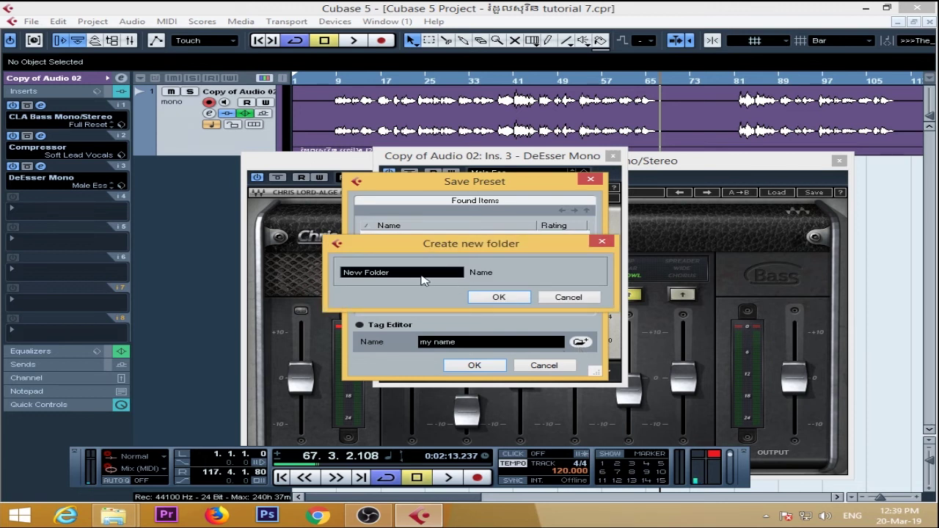
left_click(499, 297)
left_click(476, 366)
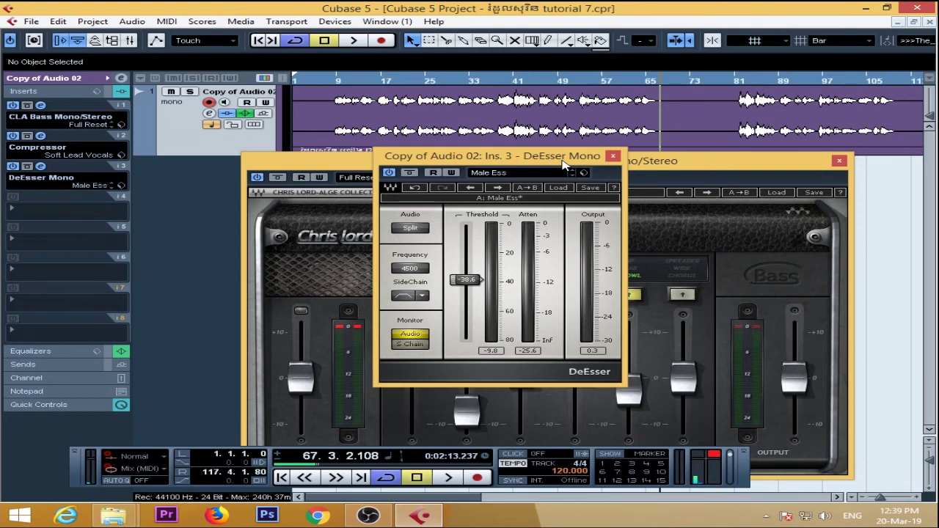
- Switch DeEsser Mono to the full reset preset, load the saved "my name" preset, and close the preset browser
left_click(504, 176)
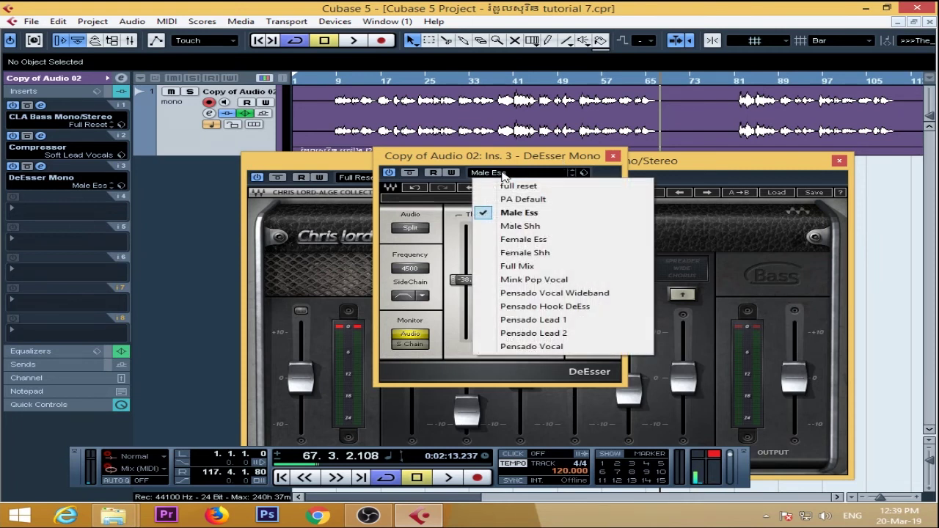
left_click(520, 187)
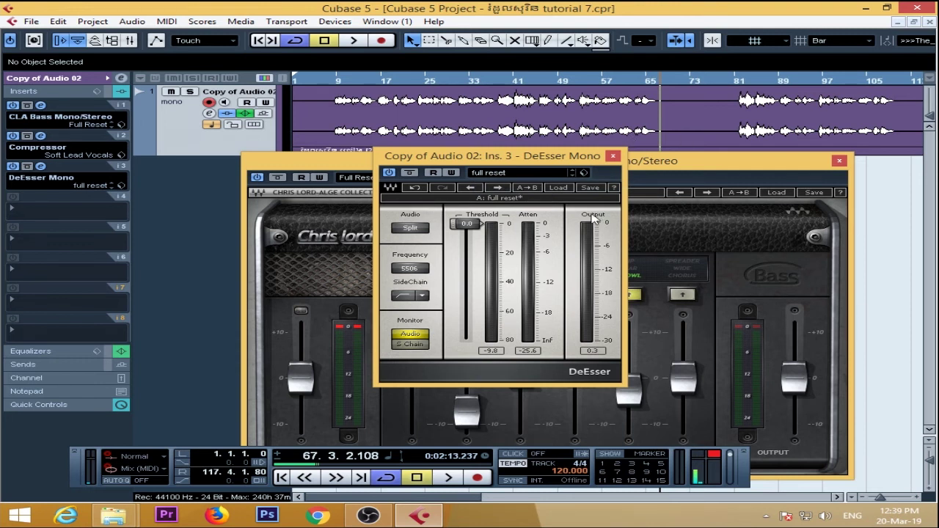
left_click(585, 175)
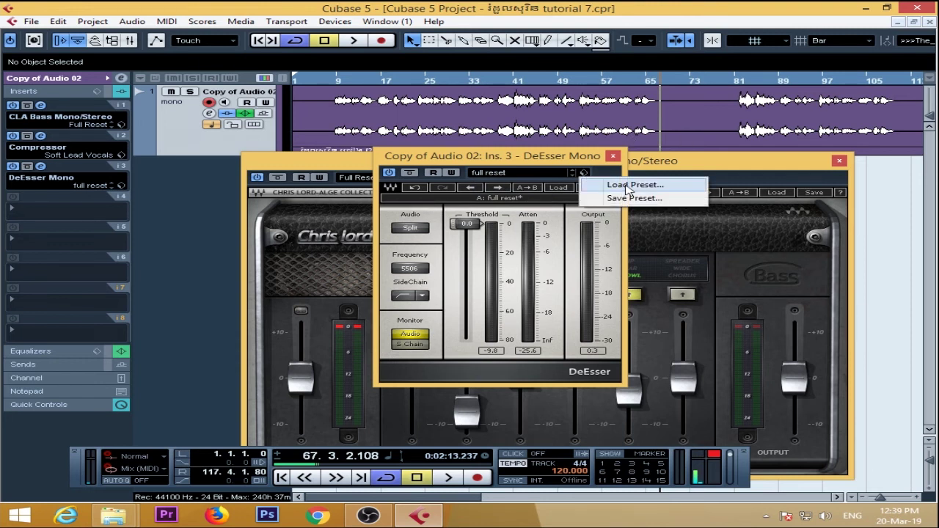
left_click(625, 187)
left_click(394, 238)
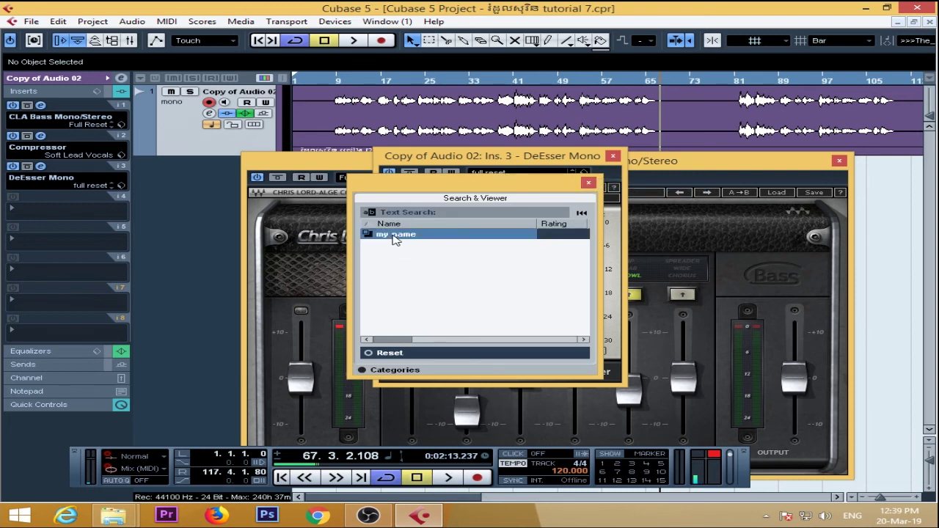
left_click_drag(466, 189, 751, 159)
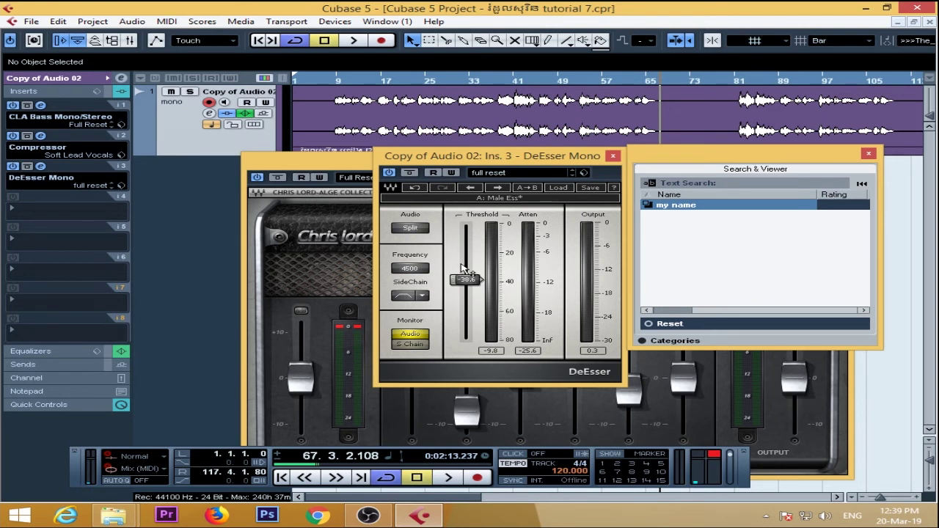
left_click(870, 154)
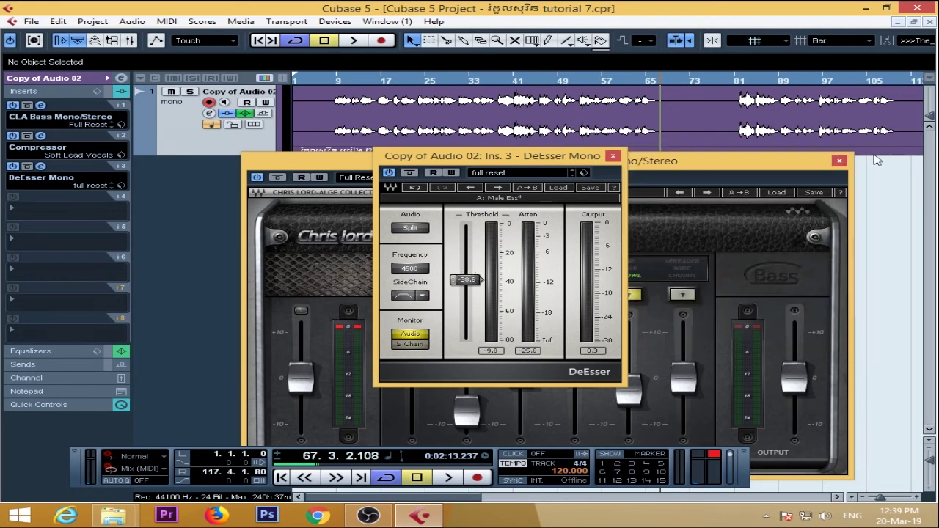
- Reset the DeEsser settings by switching to the PA Default preset and back to full reset
left_click(485, 177)
left_click(524, 188)
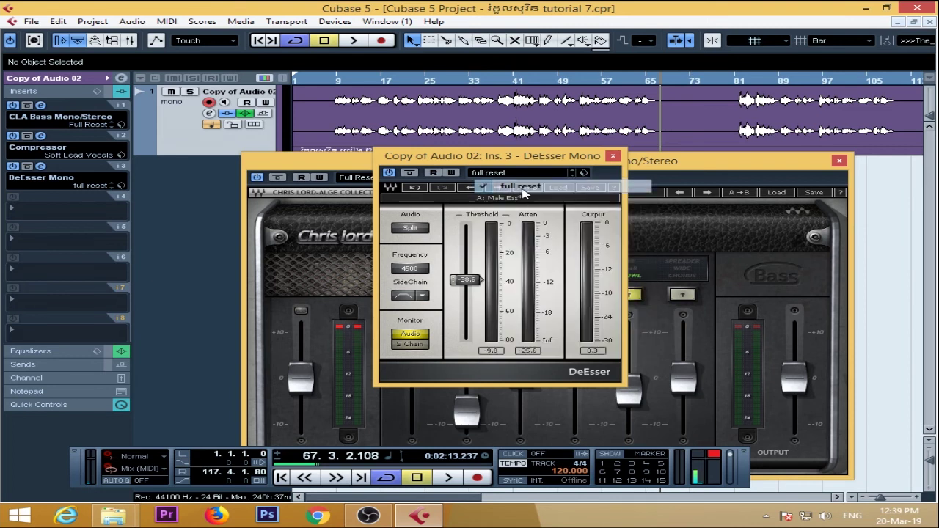
left_click(507, 174)
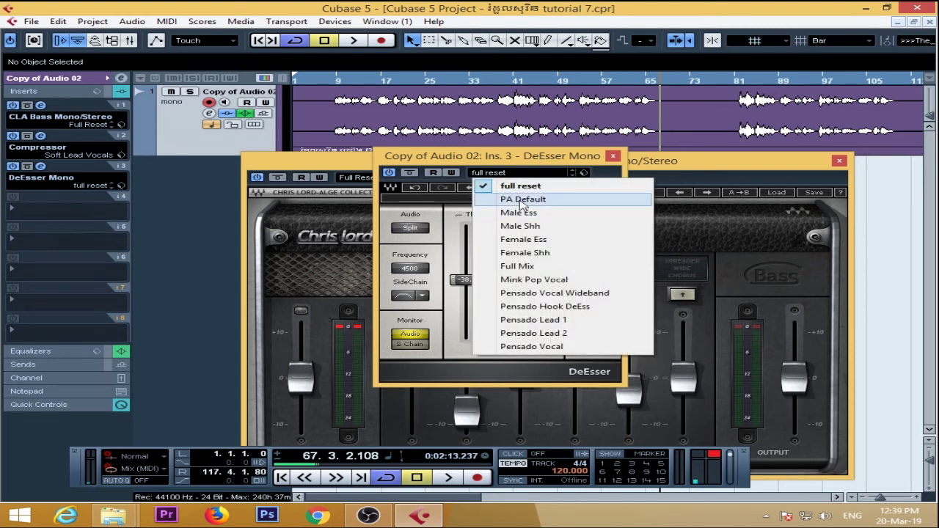
left_click(523, 199)
left_click(508, 175)
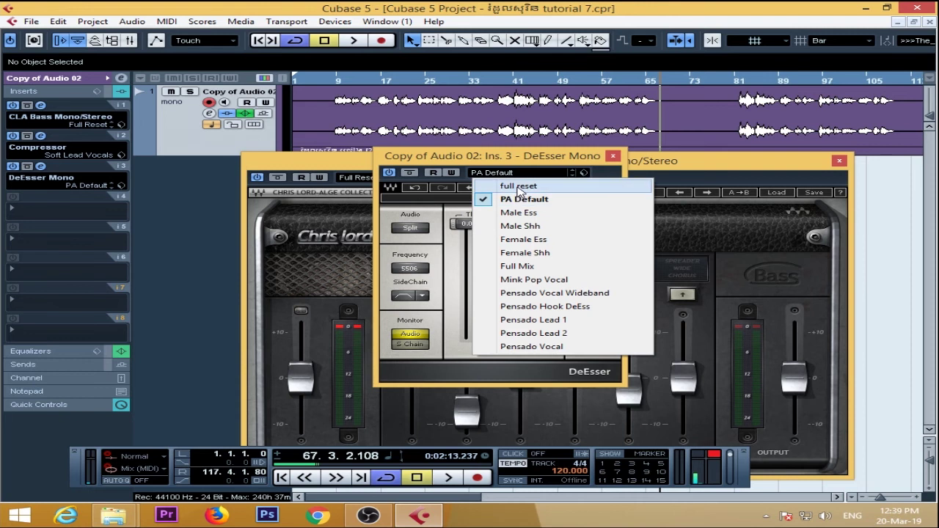
left_click(518, 188)
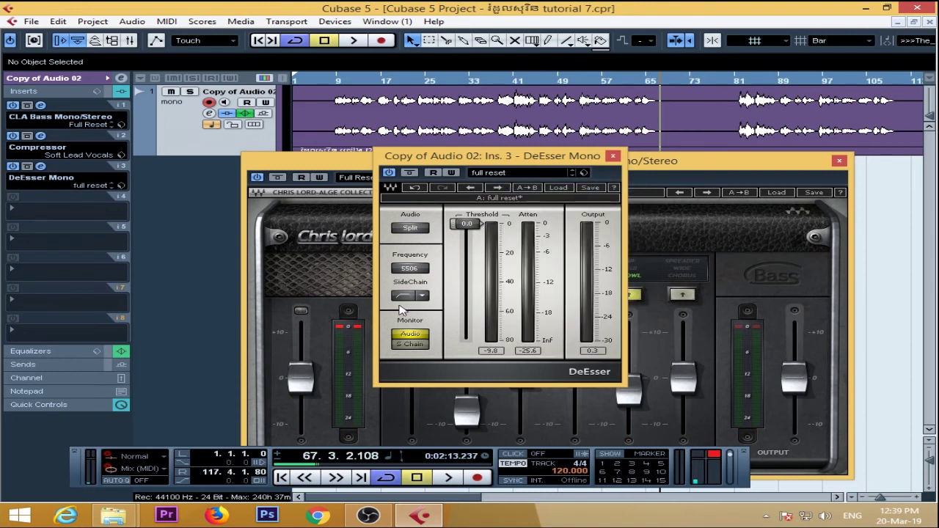
- Load the saved "my name" preset into DeEsser Mono again and close the preset browser
left_click(584, 173)
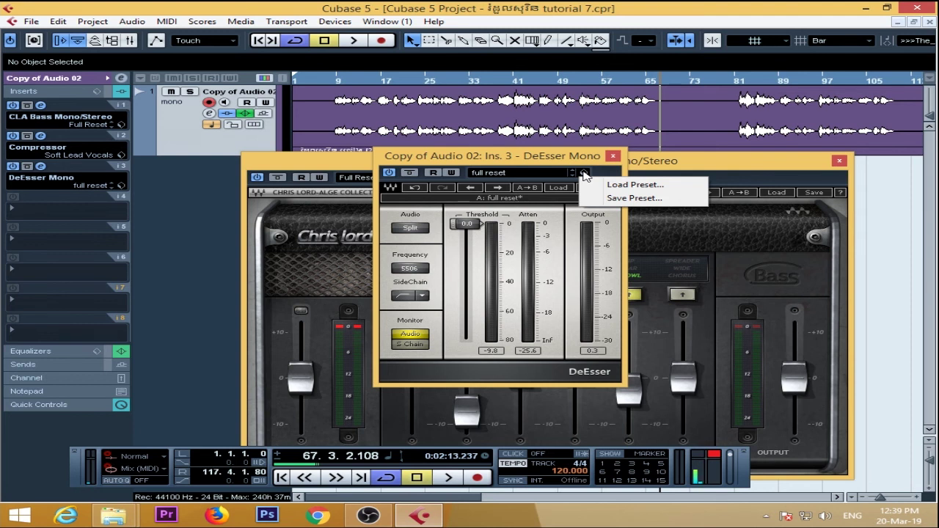
left_click(668, 187)
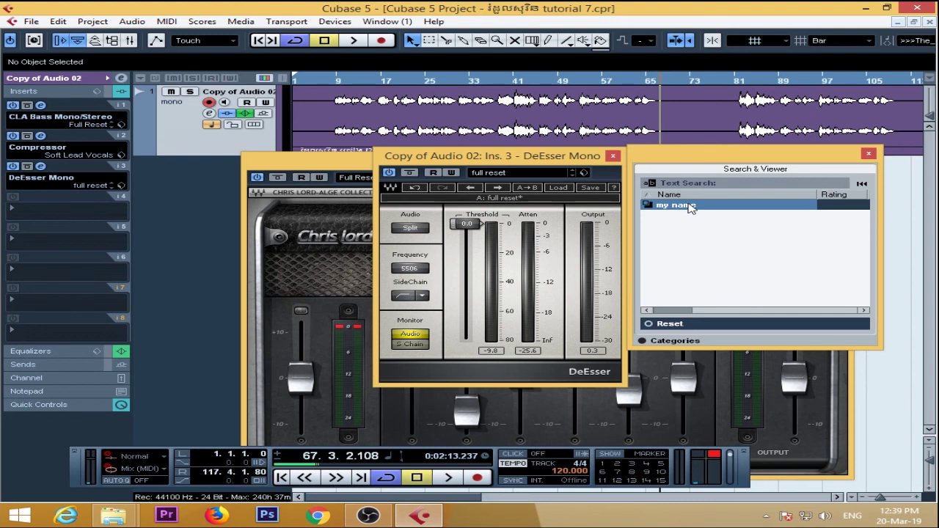
left_click(690, 208)
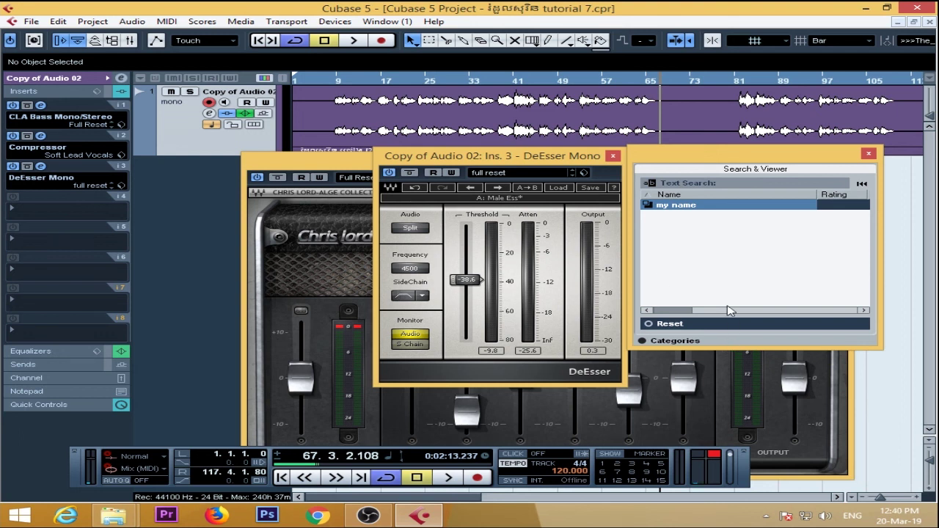
left_click_drag(777, 155, 798, 141)
left_click(887, 141)
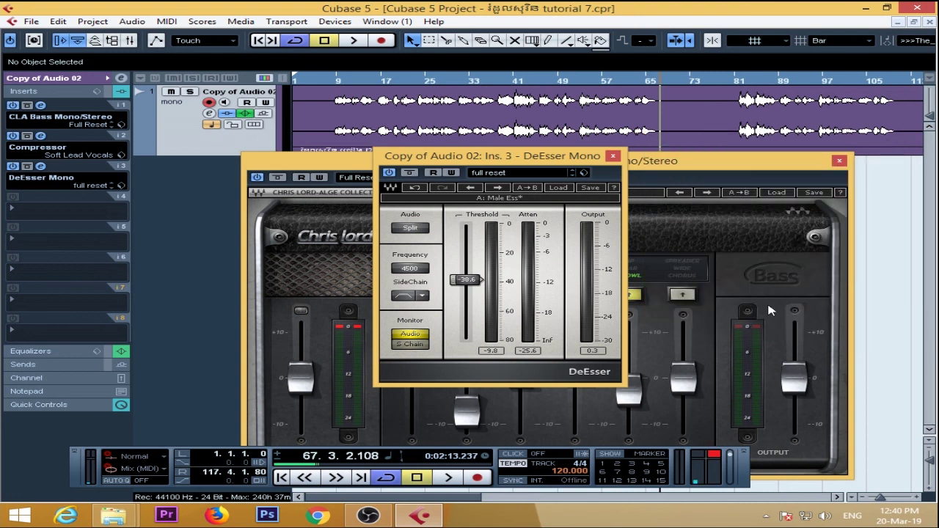